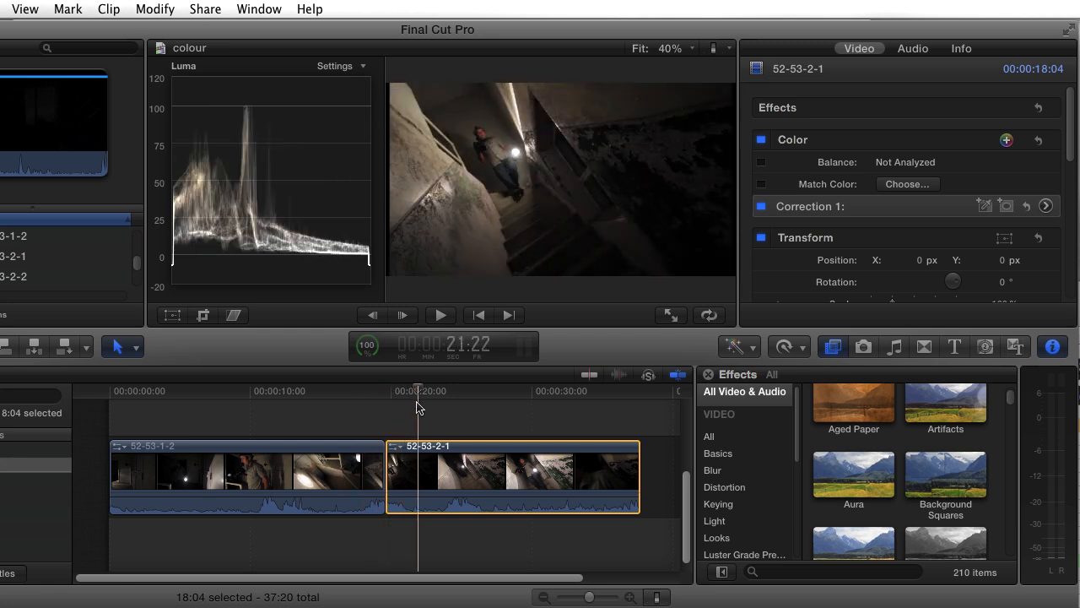
Step: Browse the Looks category of video effects to examine the available styles, including previewing the Combat look
key(Left)
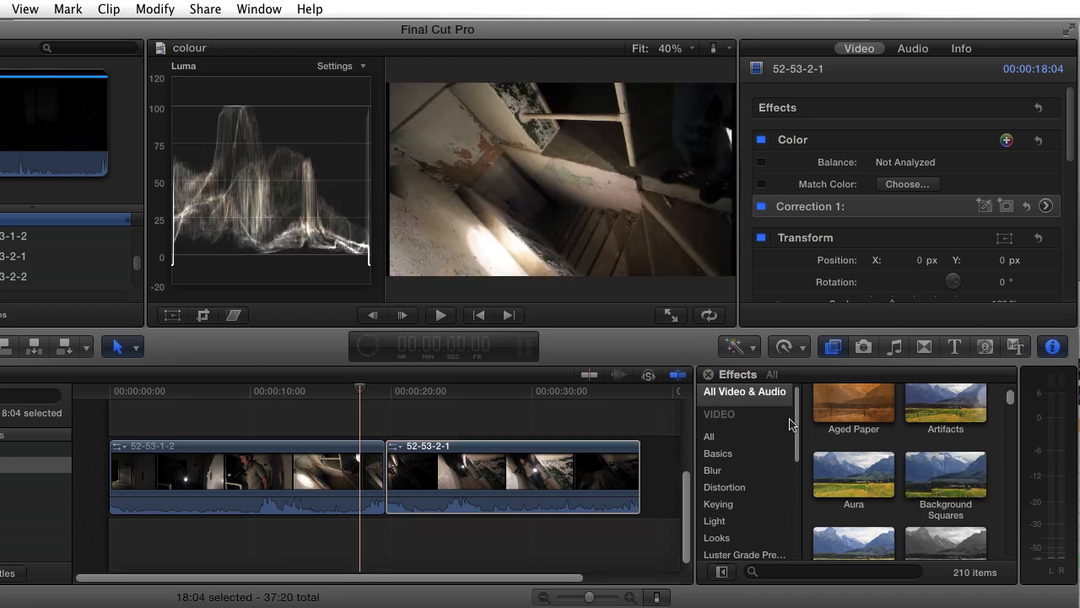
click(834, 348)
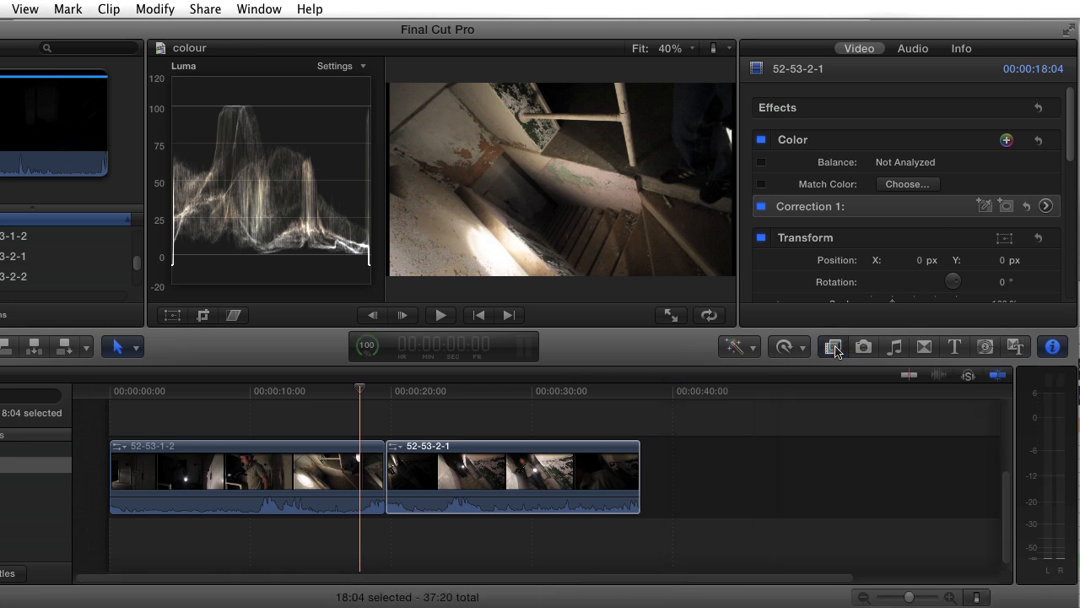
click(834, 347)
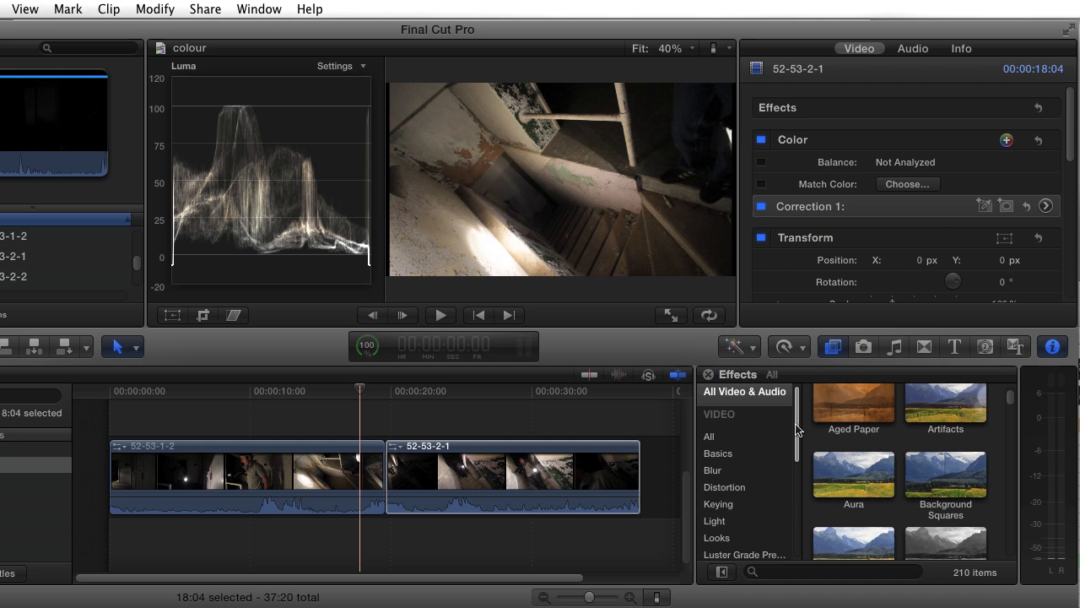
click(719, 538)
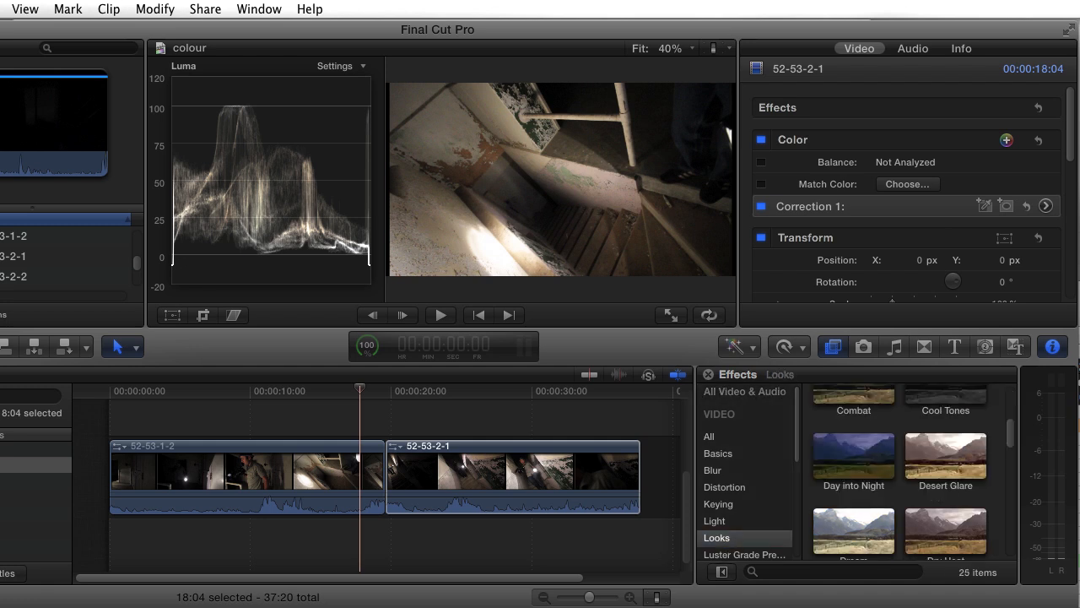
drag(1010, 436, 1013, 399)
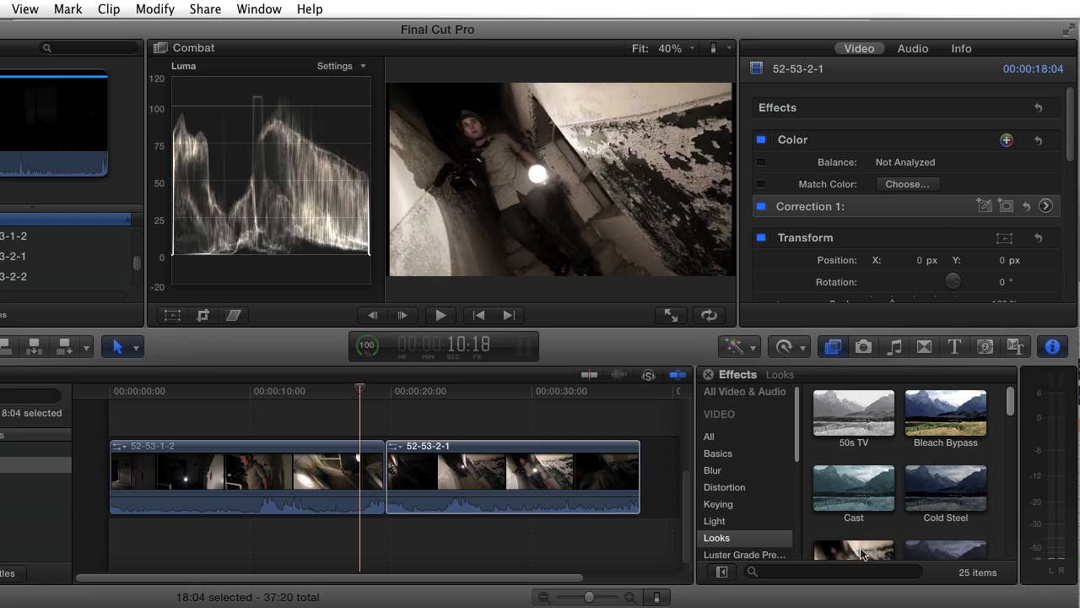
drag(1012, 407, 1012, 437)
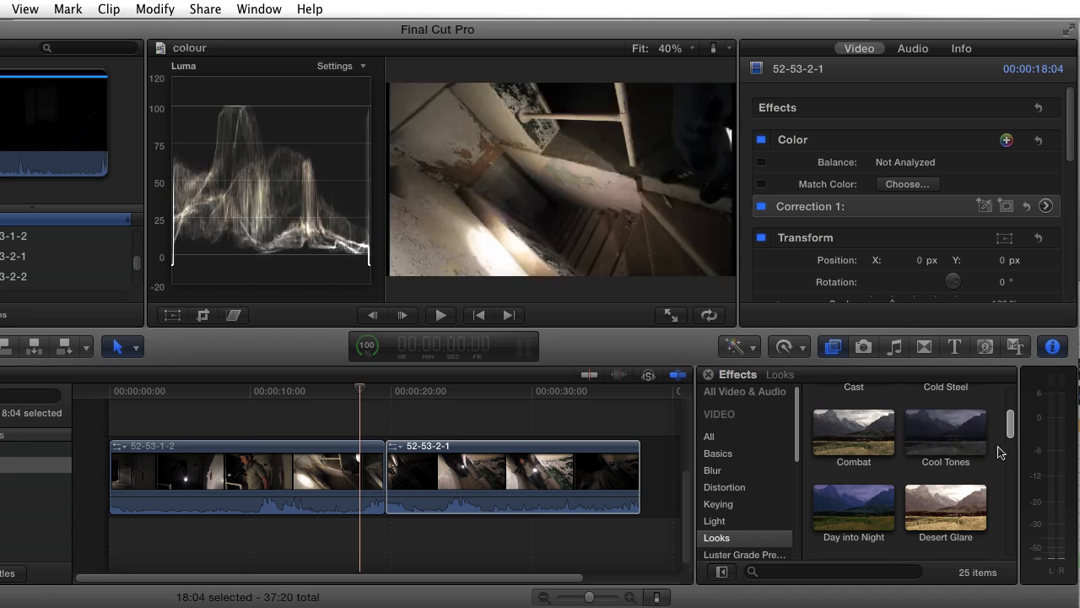
drag(1010, 432, 1004, 529)
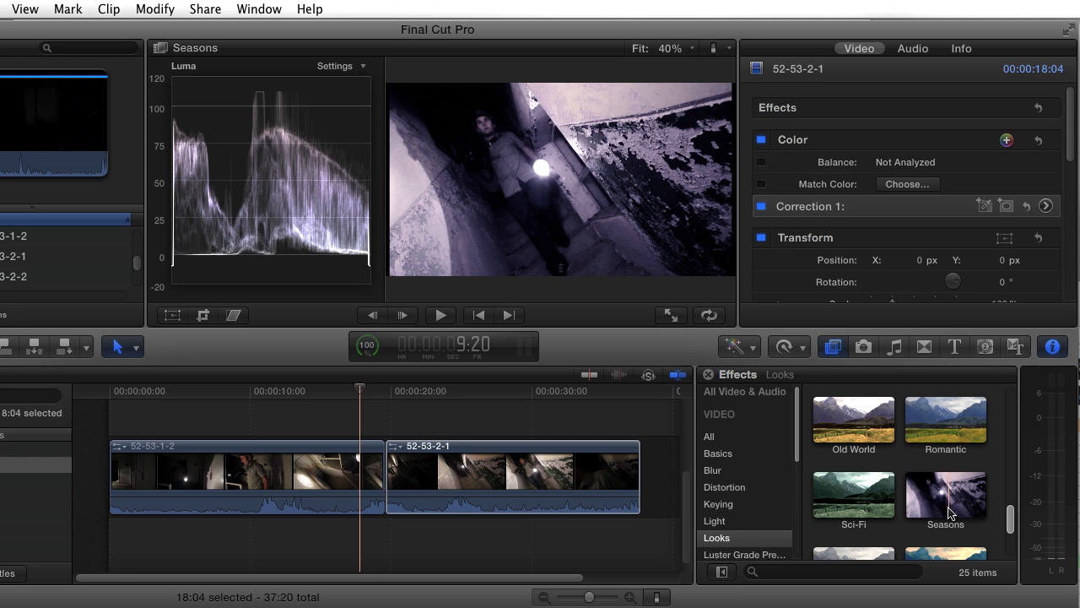
Step: Try the Seasons look on clip 52-53-1-2 with Season 0.56 and Amount 78.51, and remove the effect
click(264, 483)
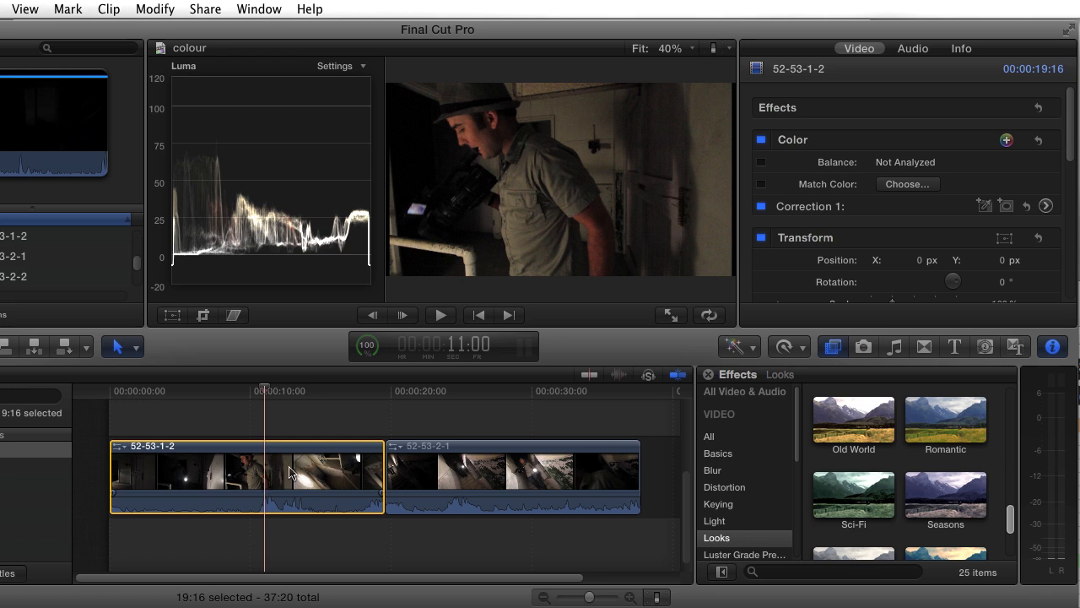
double_click(943, 504)
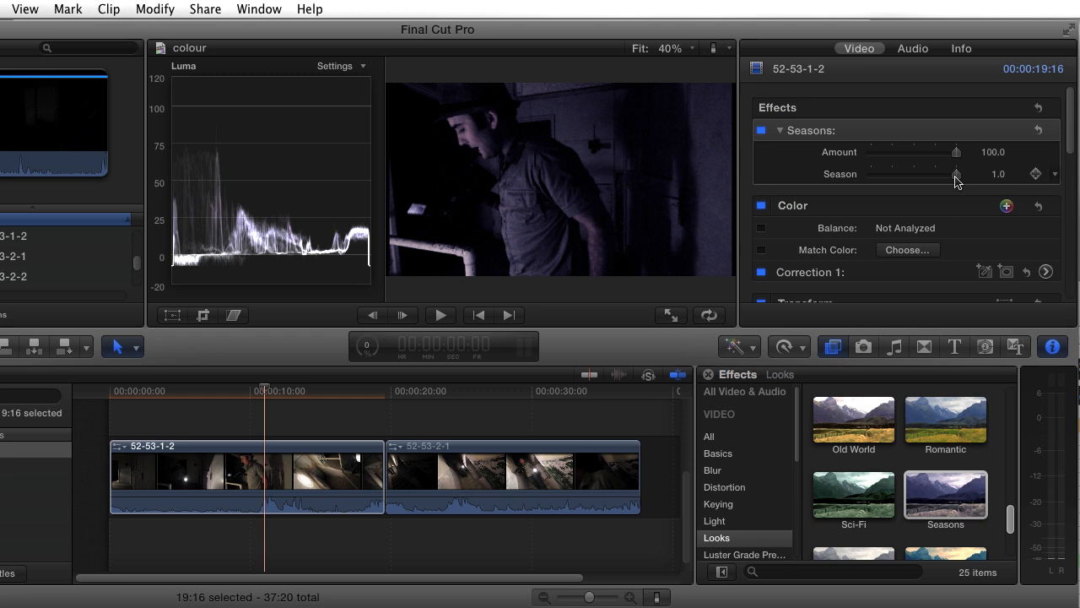
drag(957, 177, 920, 184)
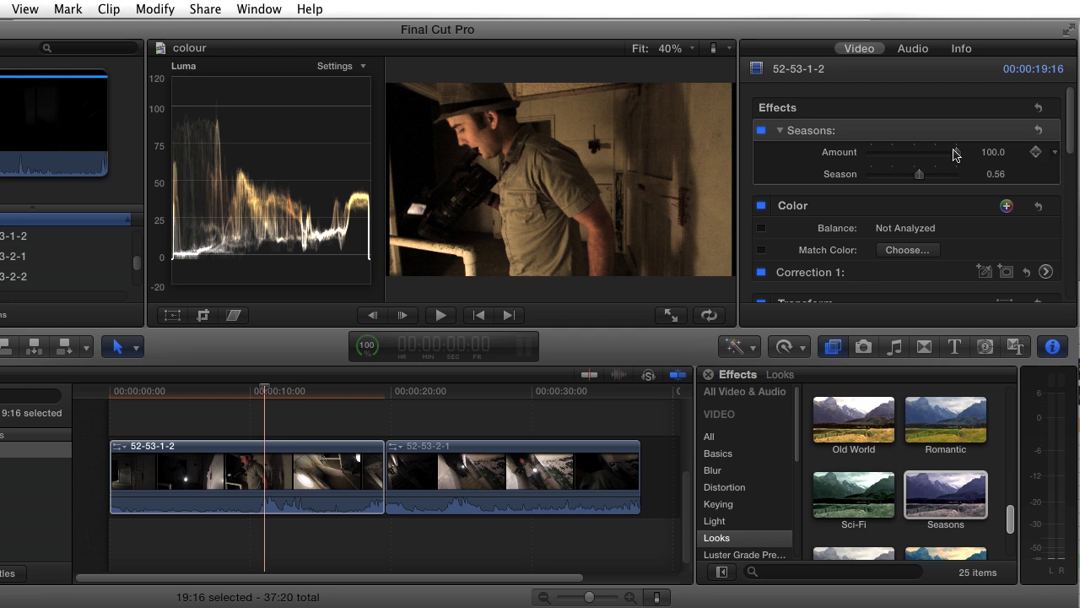
drag(956, 153, 938, 153)
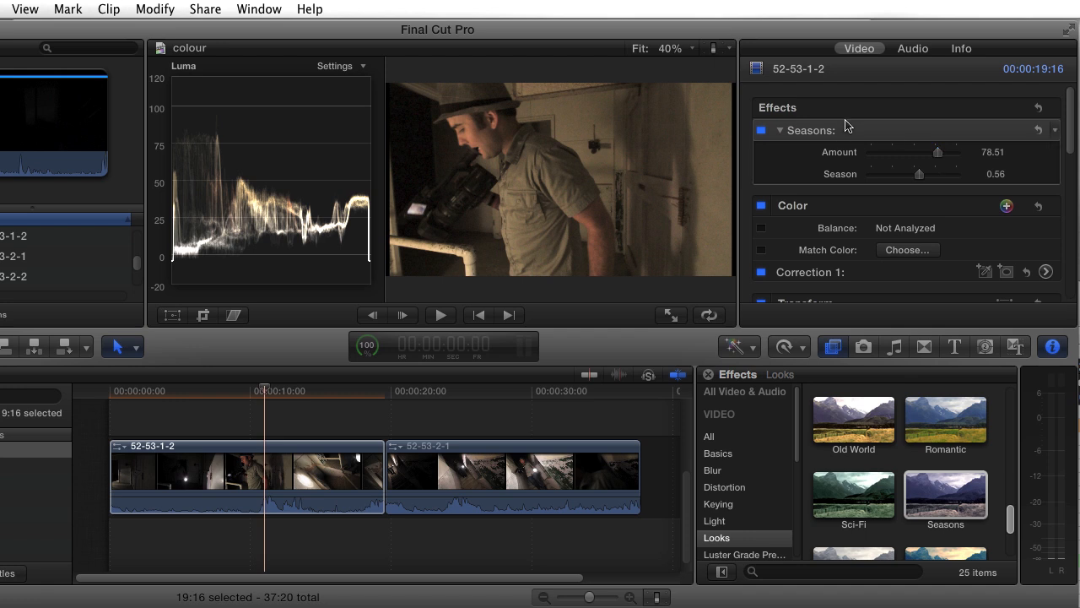
key(Delete)
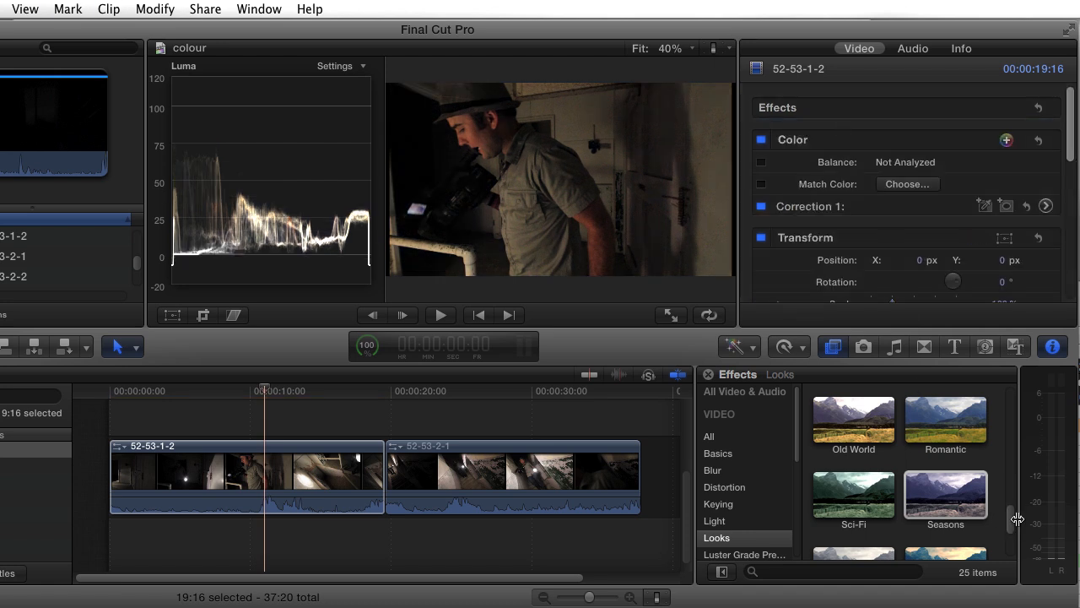
Step: Try the Sci-Fi look on clip 52-53-1-2 with its Amount at 94.96, and remove the effect
click(862, 503)
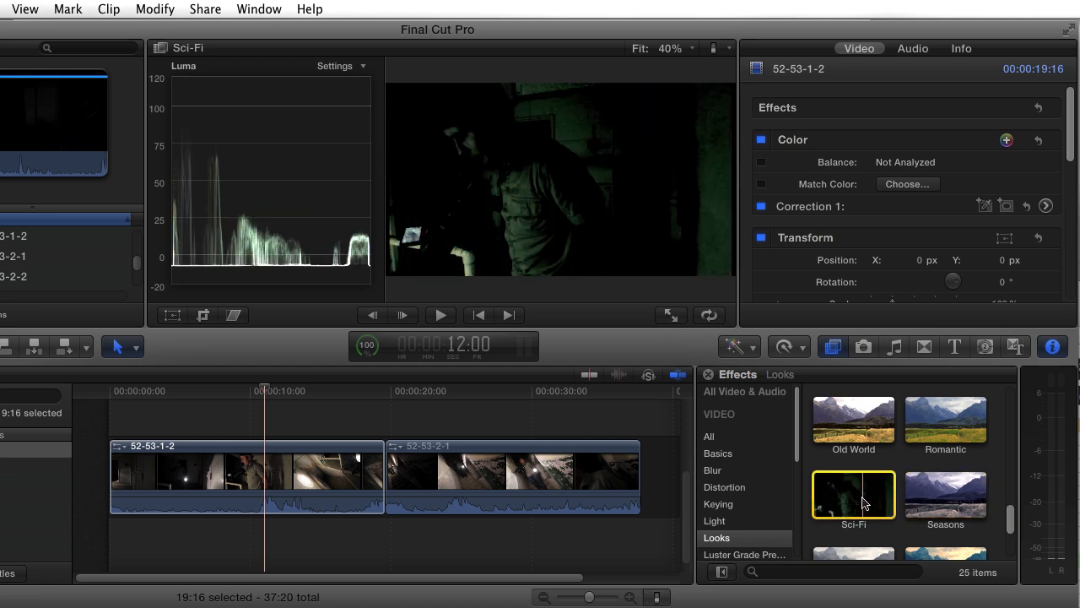
double_click(862, 502)
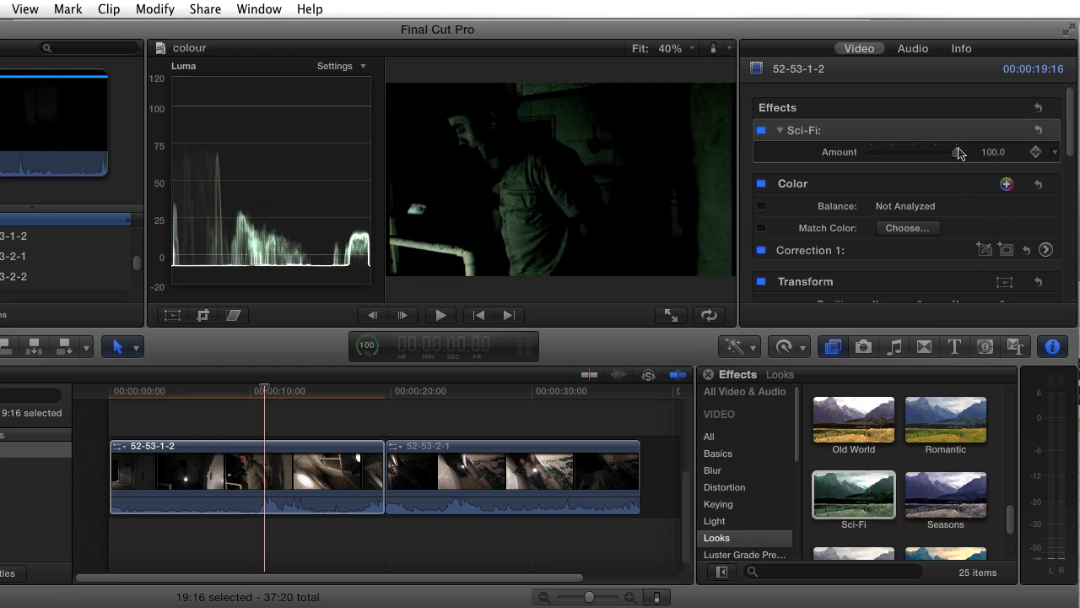
mouse_move(955, 156)
mouse_down()
mouse_move(875, 161)
mouse_move(950, 169)
mouse_up()
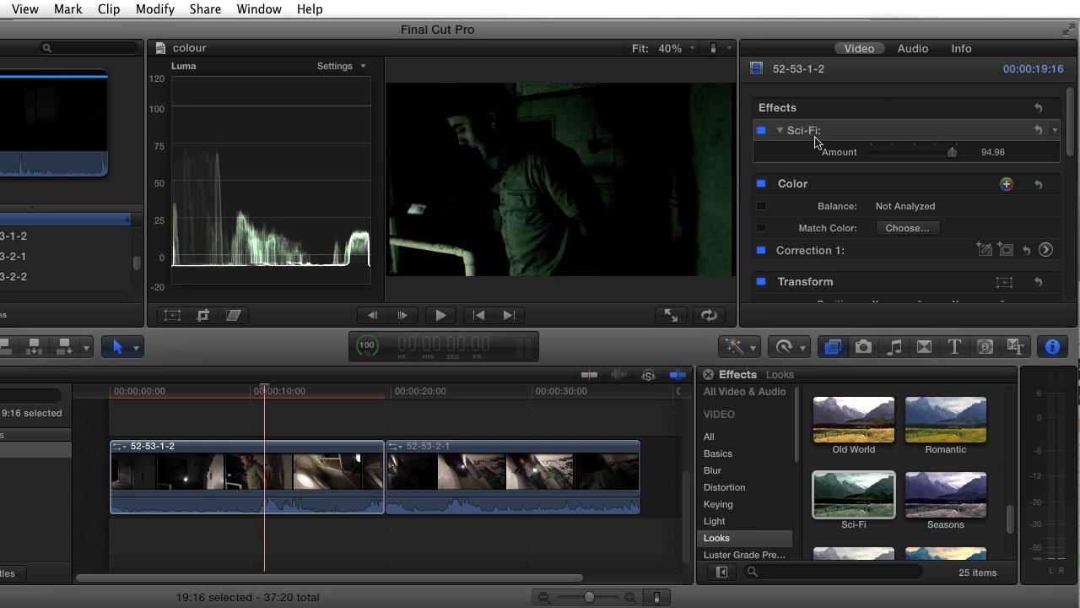
key(Delete)
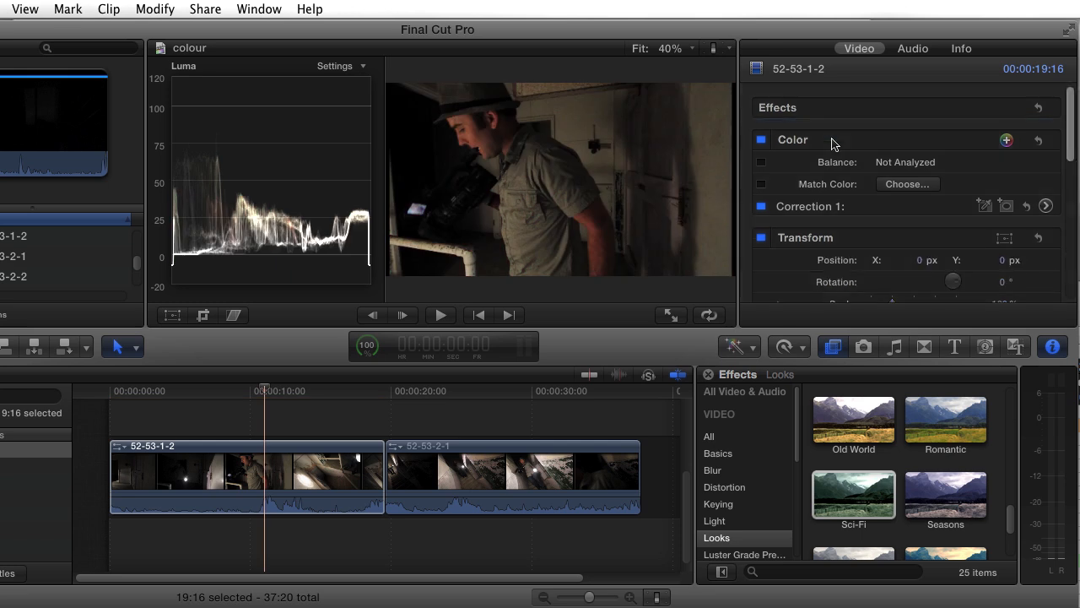
Step: Try the Desert Glare look on clip 52-53-1-2 with its Amount at 58.36, and remove the effect
scroll(945, 473, up, 5)
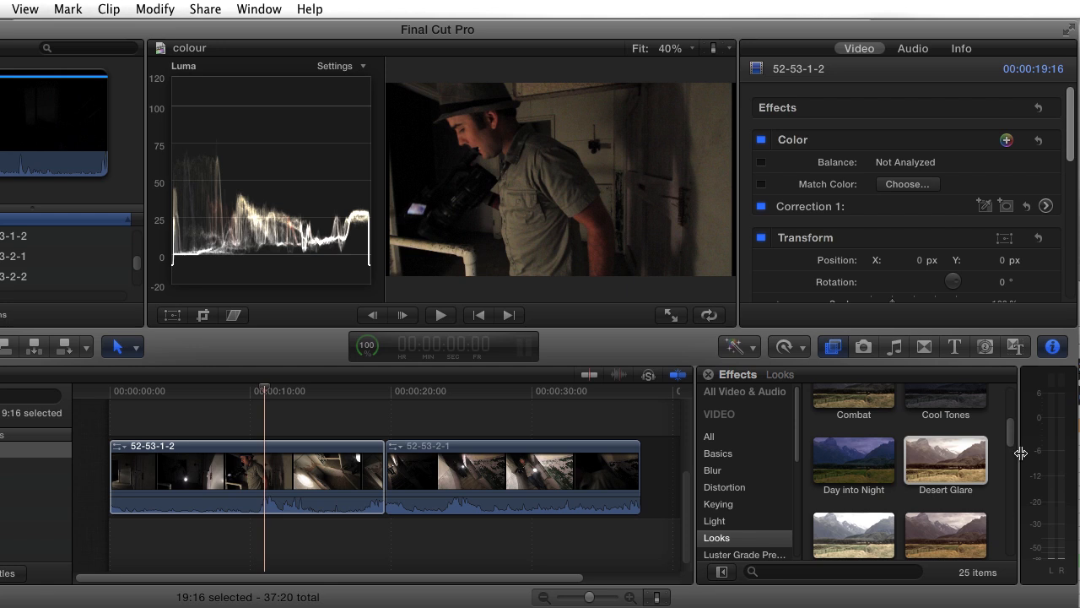
drag(1012, 445, 1013, 421)
mouse_move(957, 421)
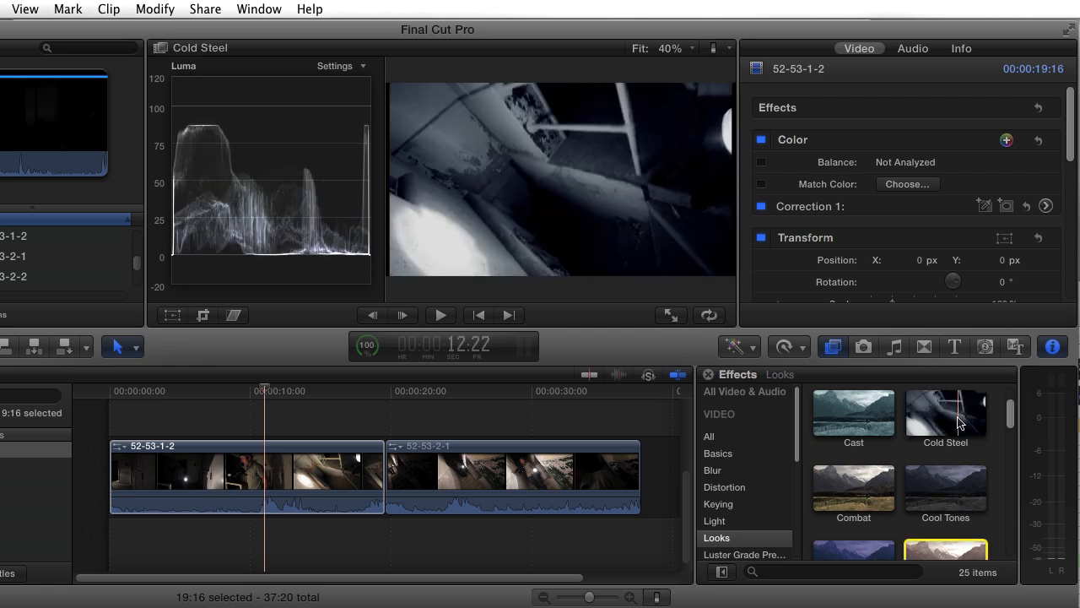
scroll(949, 473, down, 2)
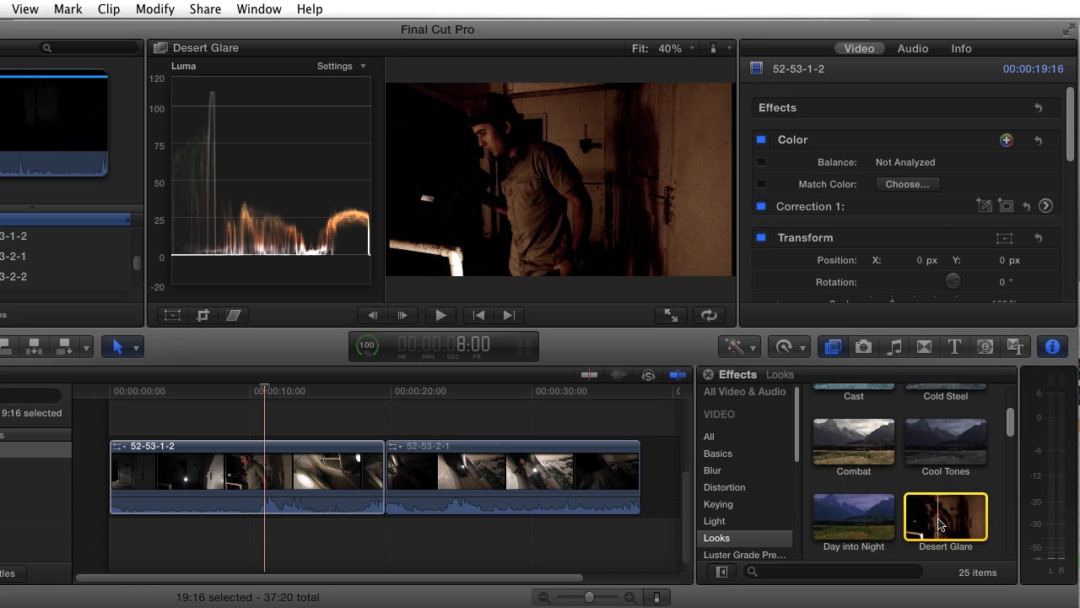
double_click(941, 523)
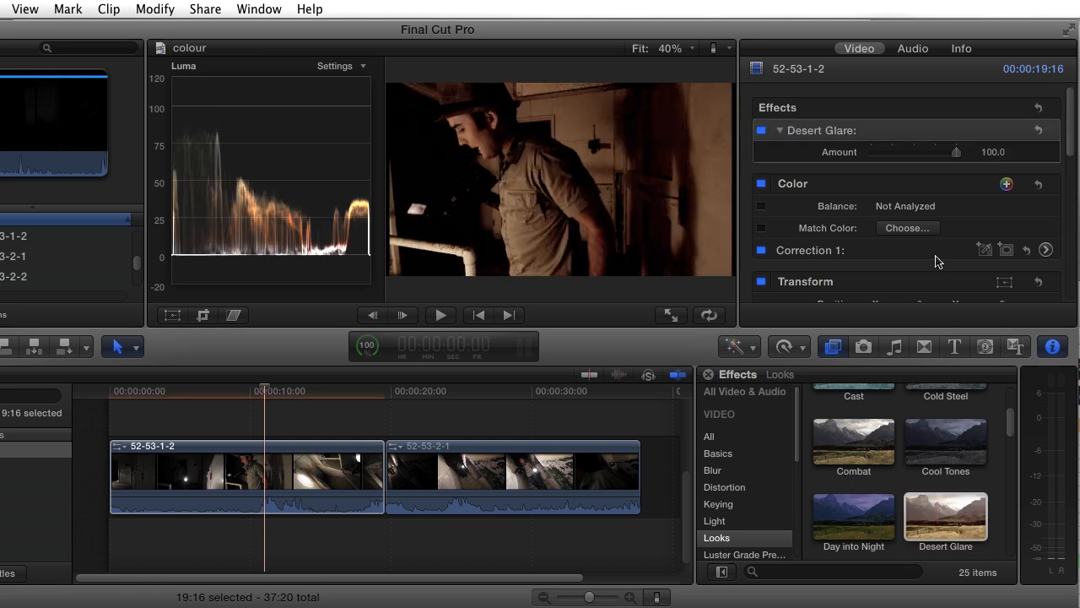
drag(957, 151, 920, 167)
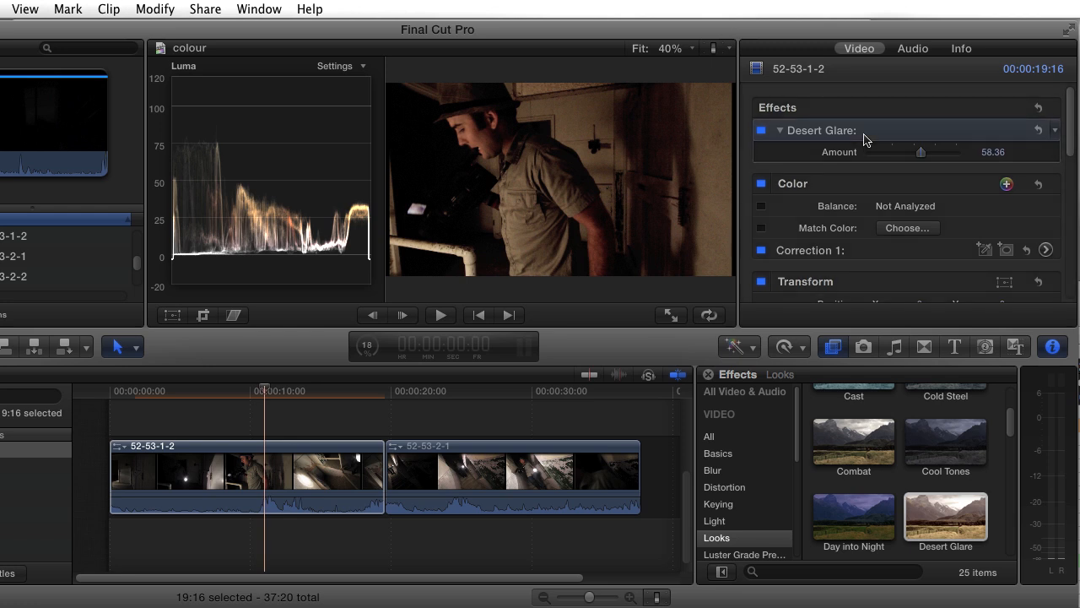
key(Delete)
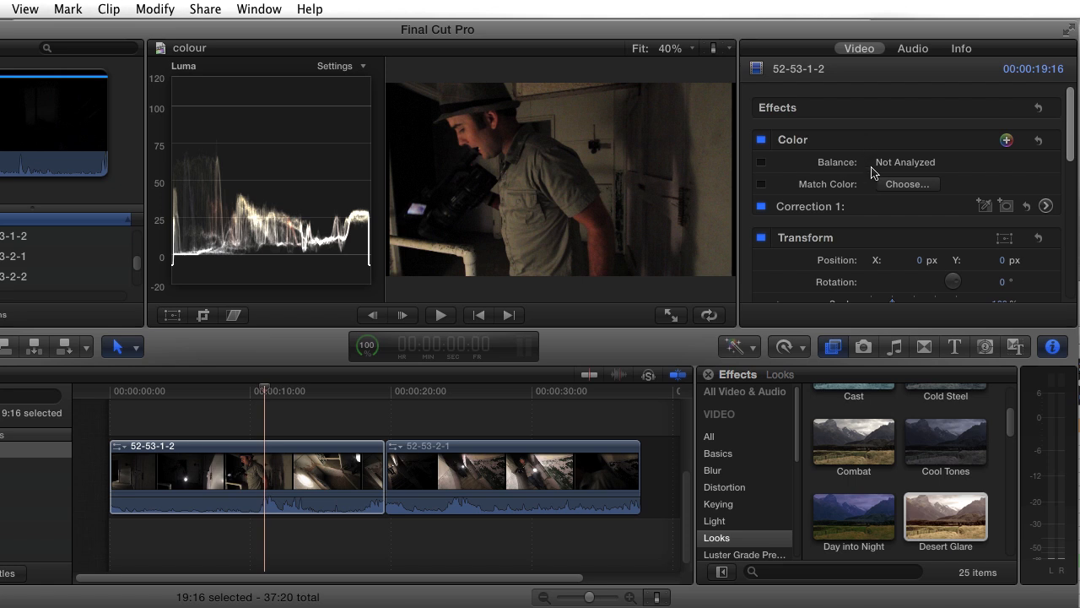
Step: Show the video scopes as a waveform and open the Exposure adjustments of Correction 1 for clip 52-53-1-2
click(1046, 207)
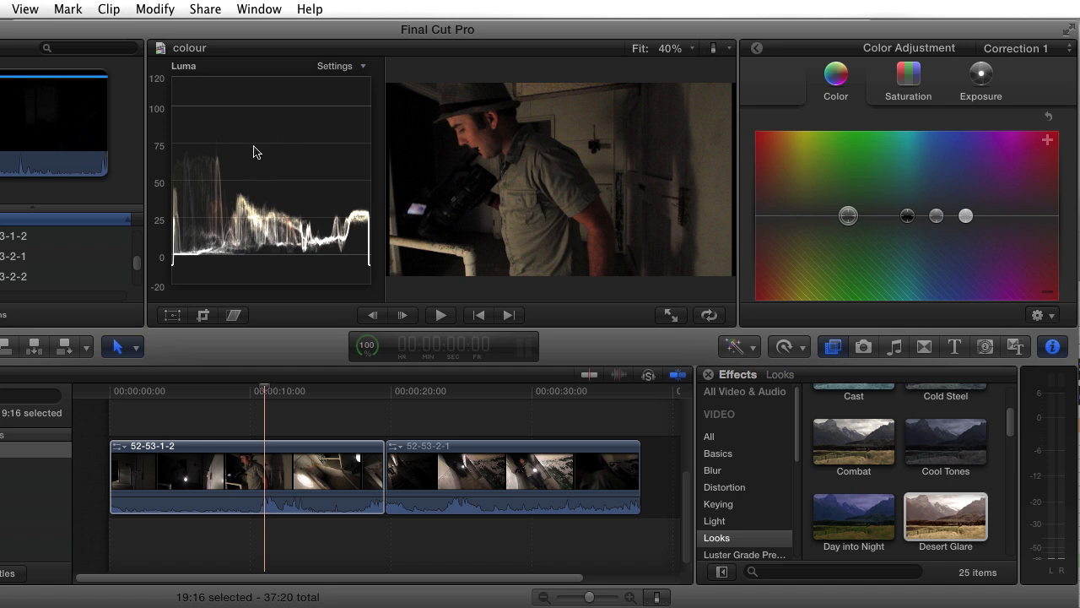
click(259, 9)
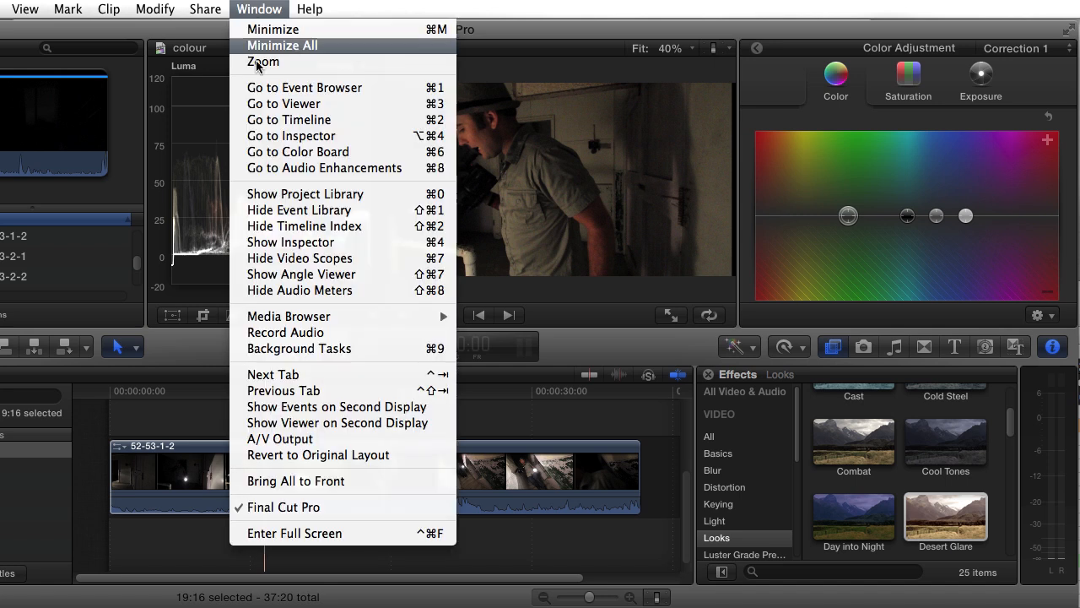
click(265, 258)
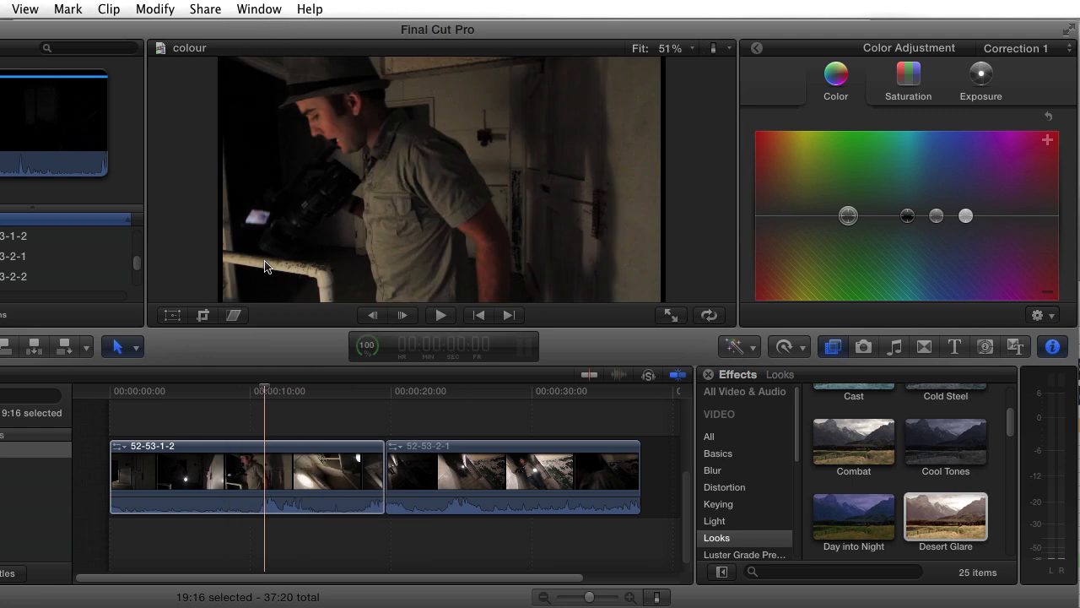
click(271, 8)
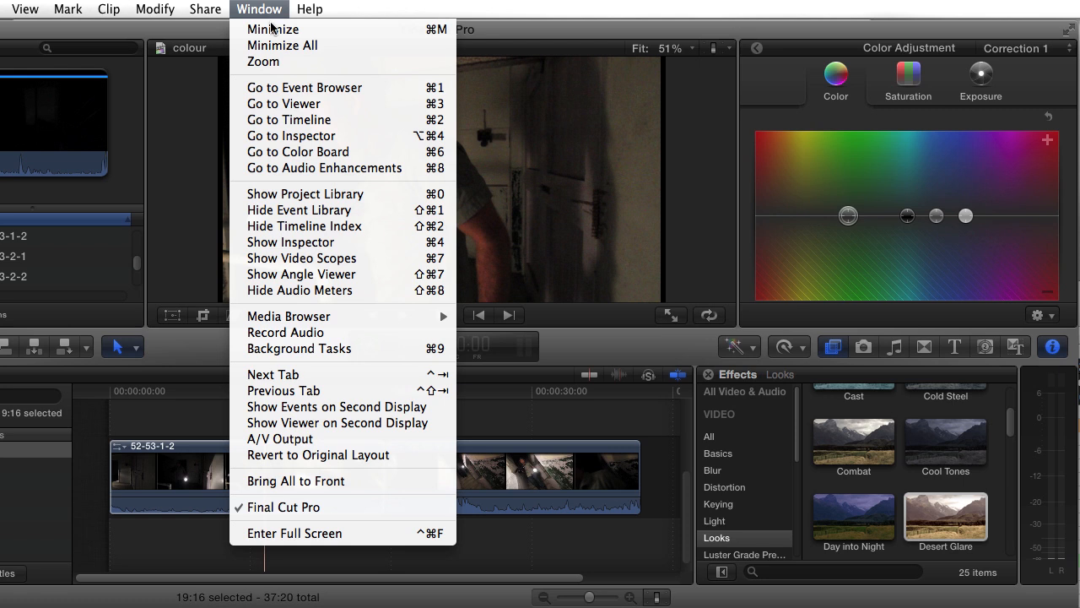
click(284, 258)
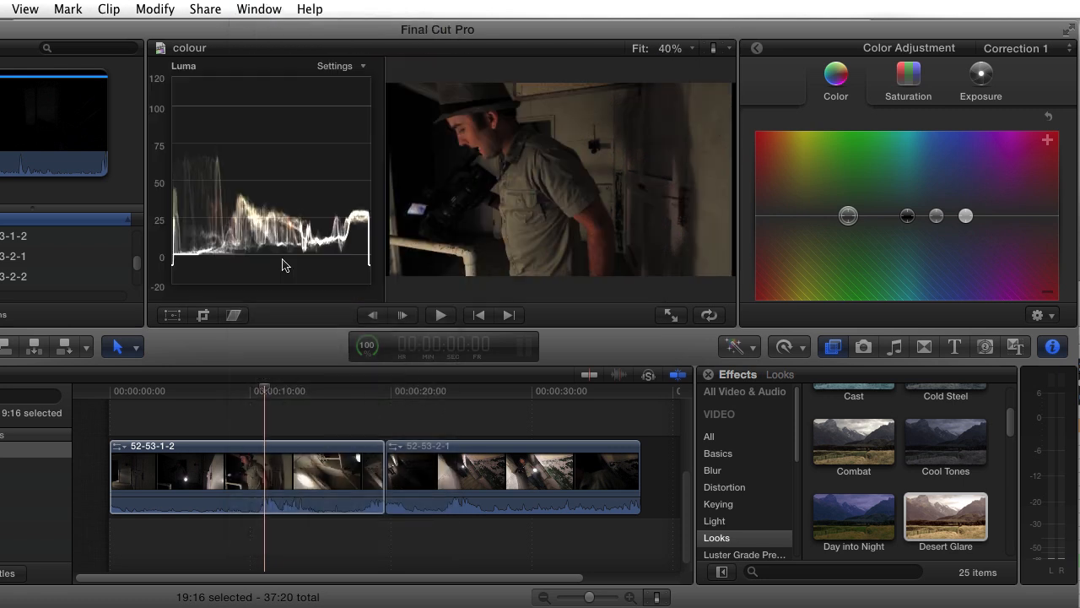
click(362, 66)
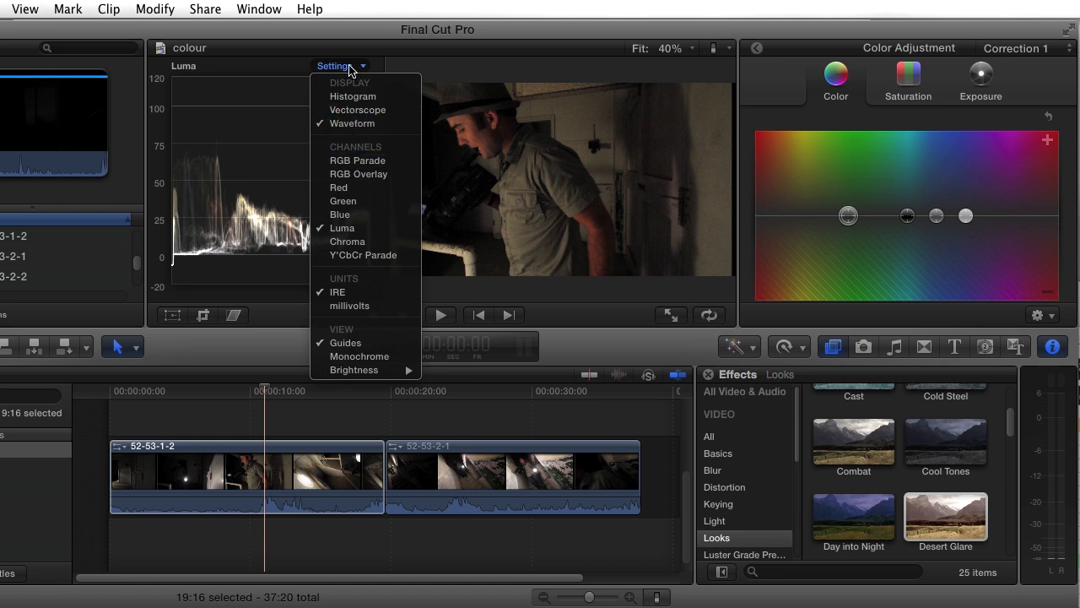
click(343, 124)
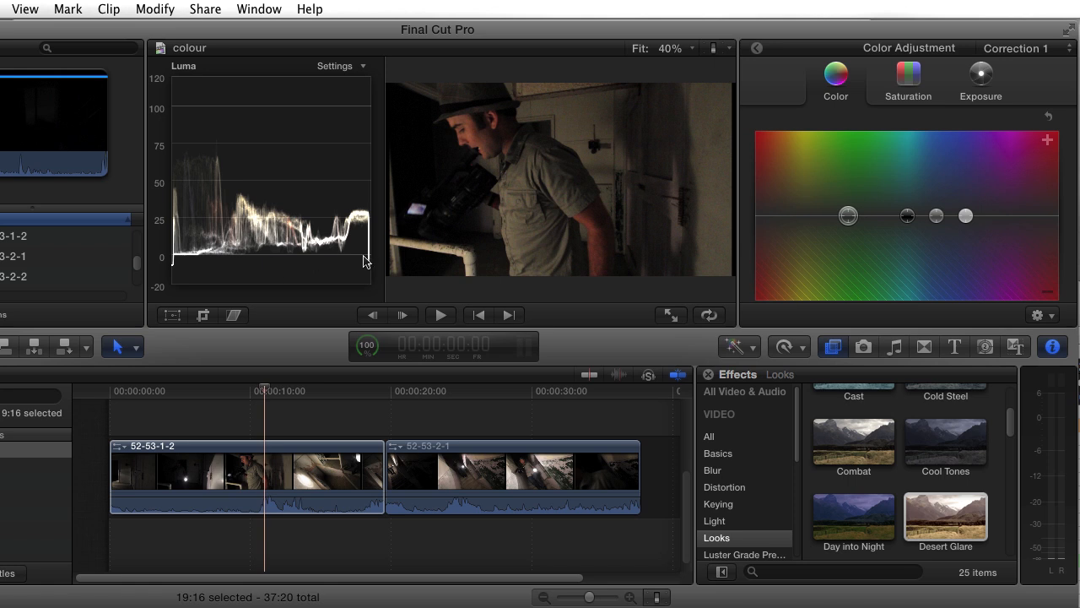
click(983, 77)
Step: Try lowering and raising the global exposure of Correction 1, and return it to neutral
drag(764, 216, 764, 234)
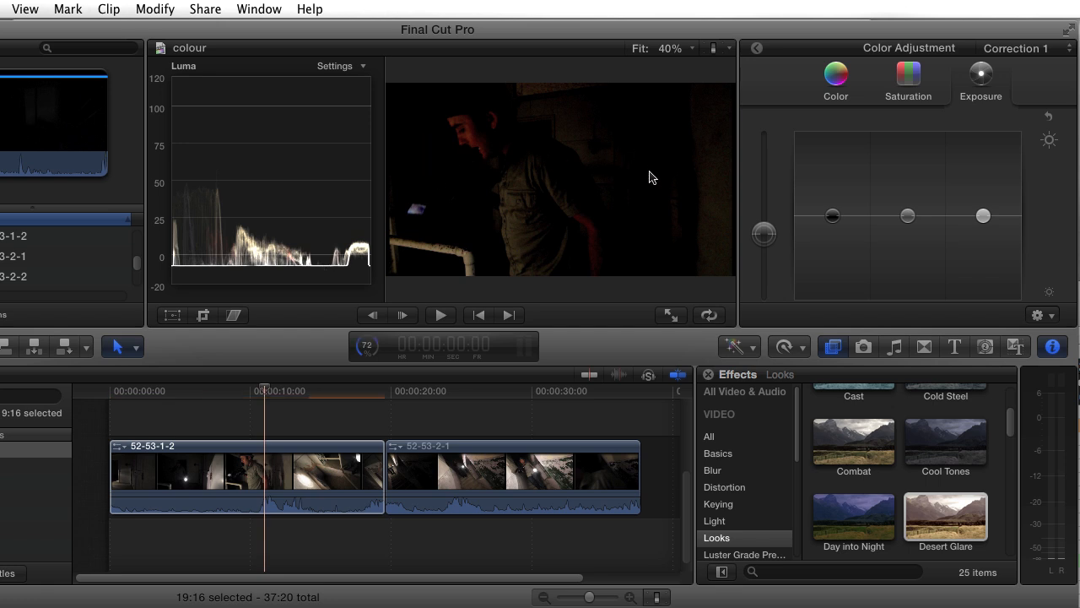
drag(763, 234, 761, 190)
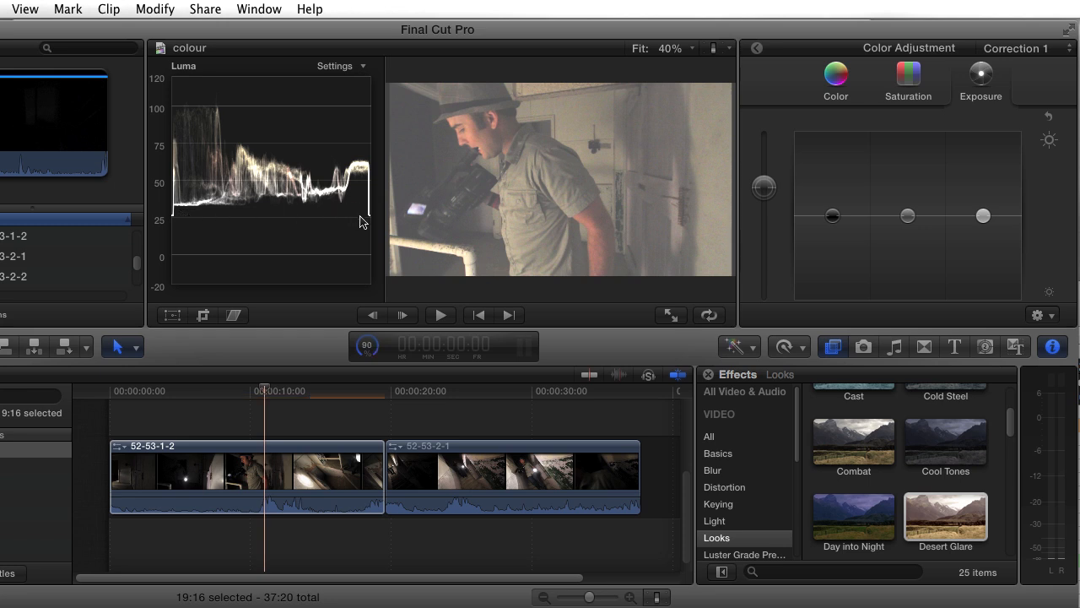
drag(764, 192, 762, 215)
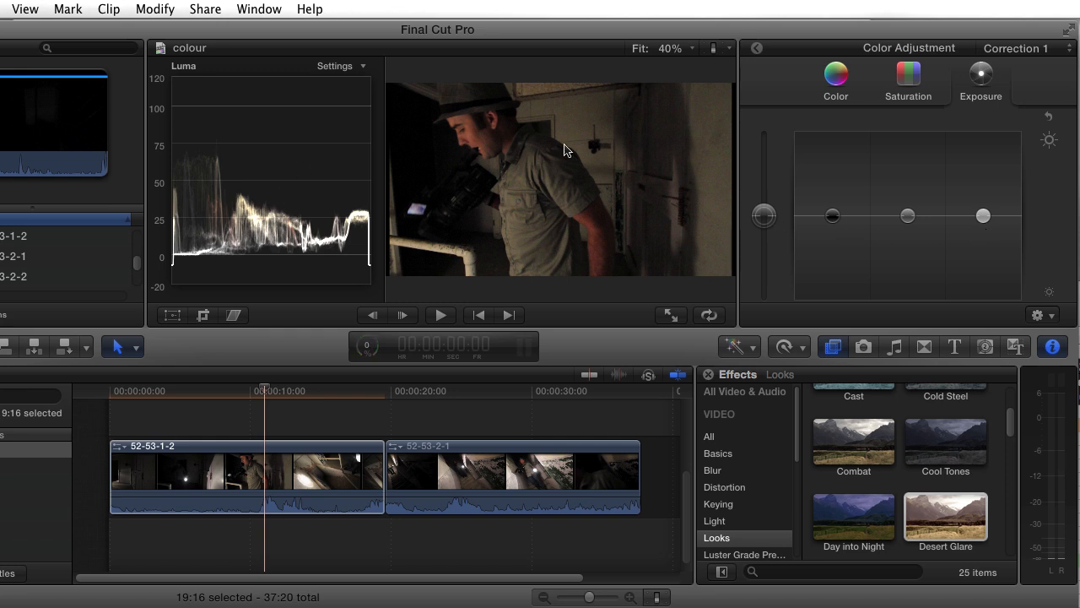
Step: Raise the highlights exposure clearly and the midtones exposure slightly, and check the clip at 4:19
drag(984, 219, 989, 183)
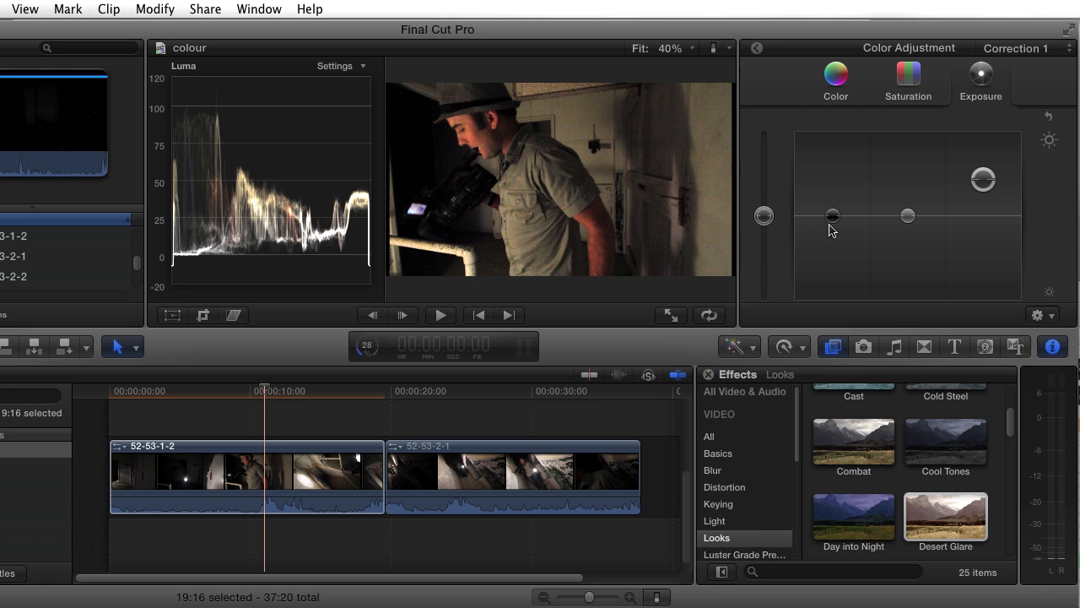
drag(907, 221, 909, 213)
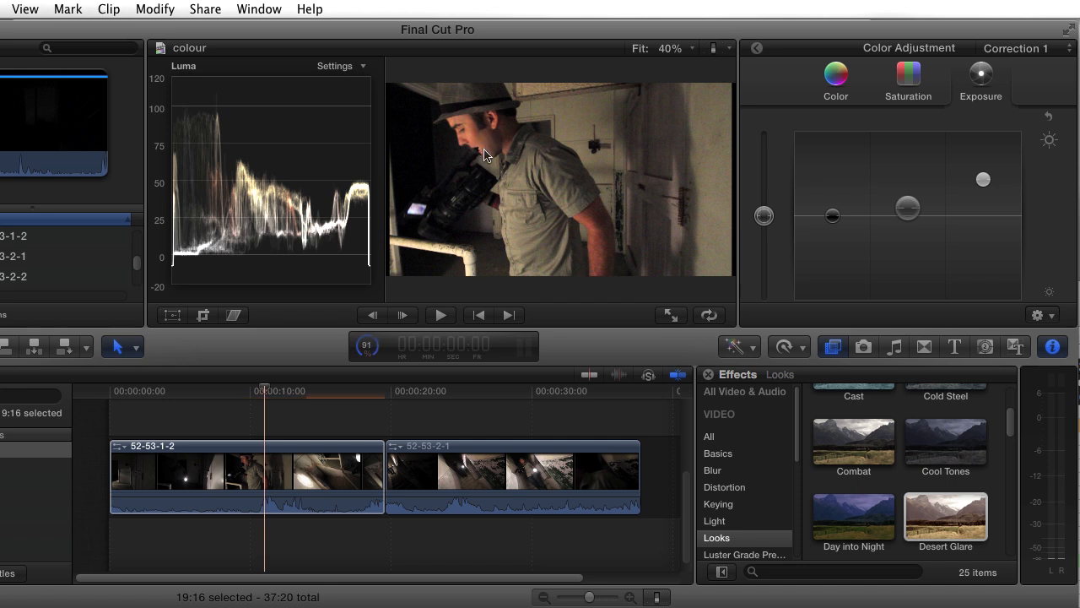
click(176, 401)
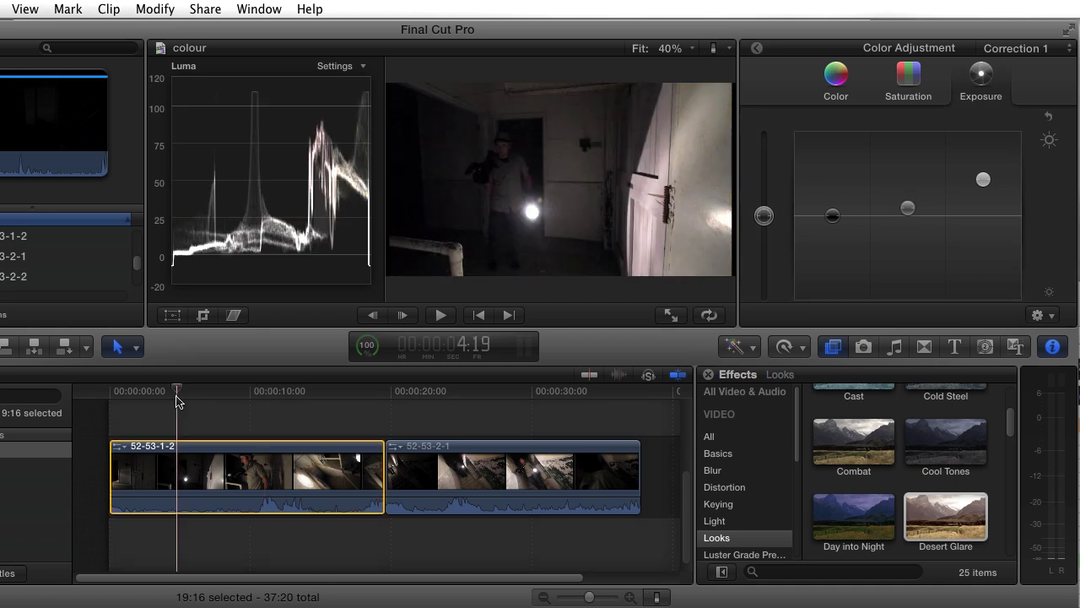
Step: Check the exposure across clip 52-53-1-2, and at 14:06 open the Color adjustments of Correction 1 with the vectorscope displayed
drag(176, 401, 326, 409)
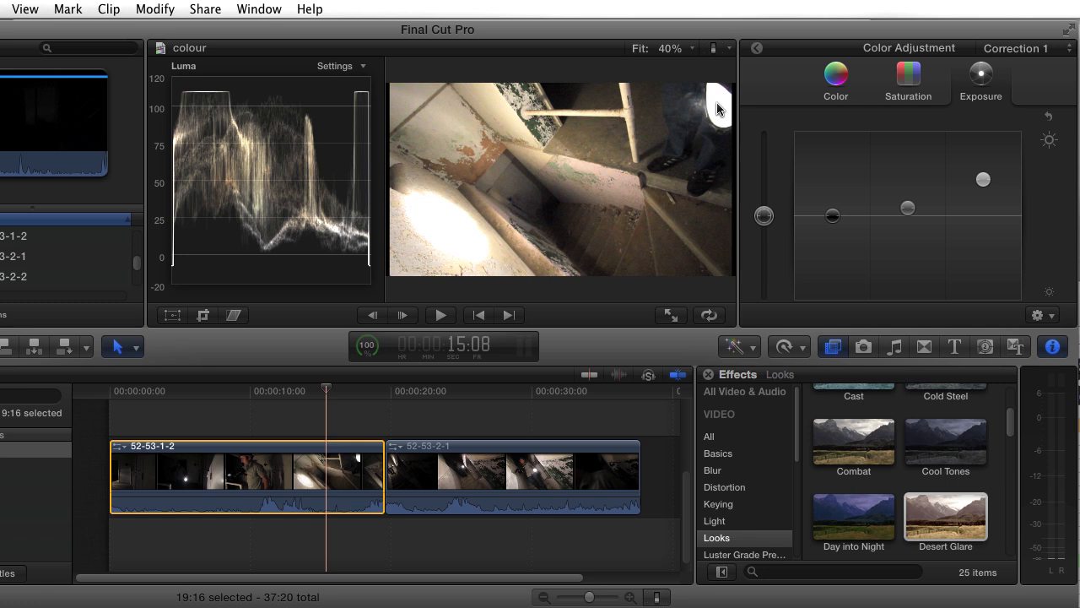
click(236, 403)
drag(236, 403, 178, 402)
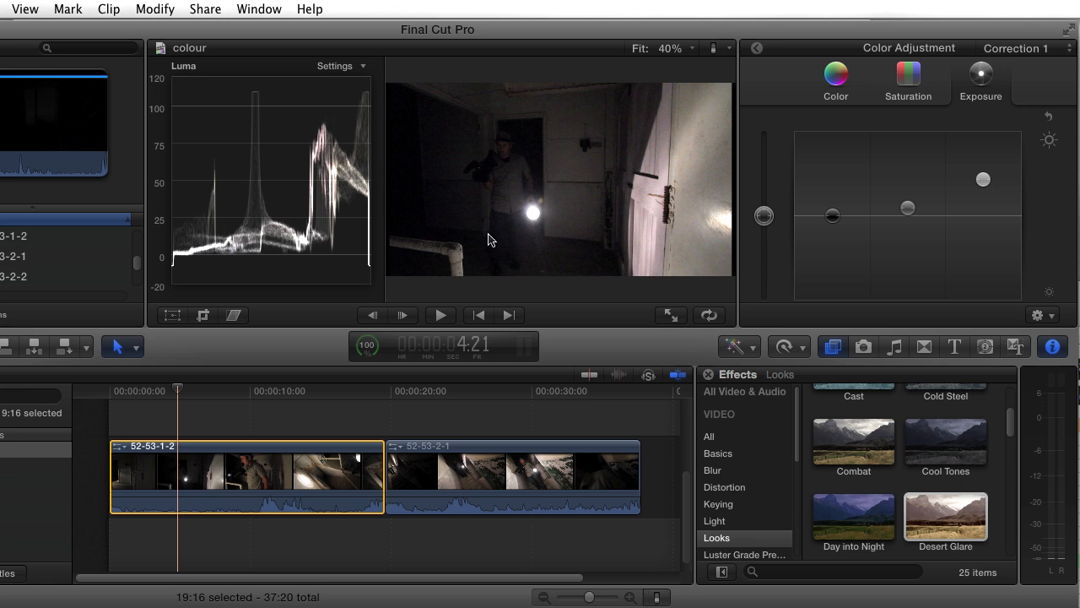
click(309, 396)
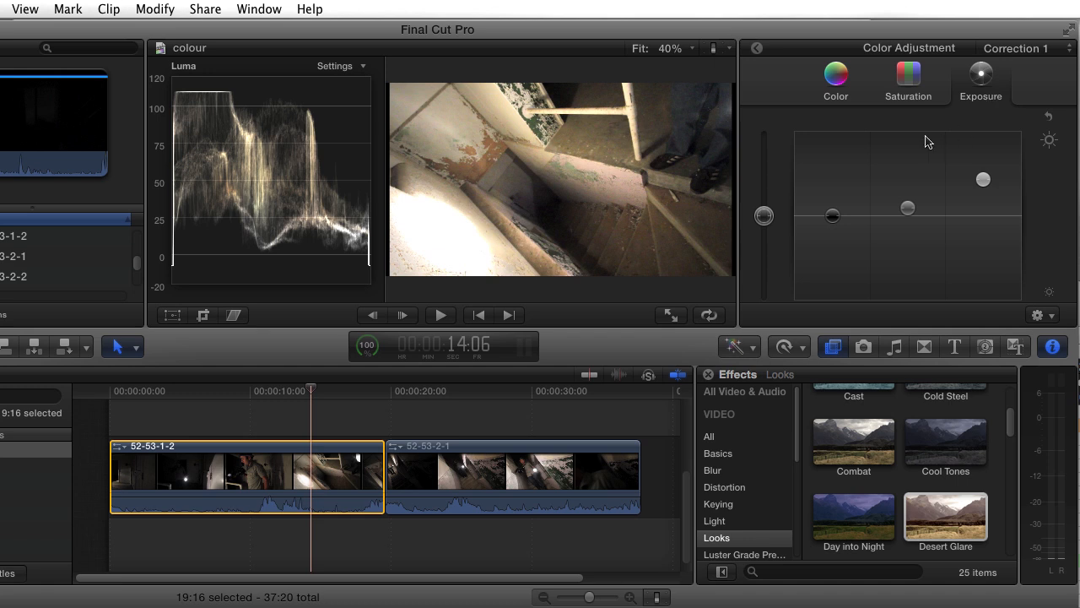
click(836, 80)
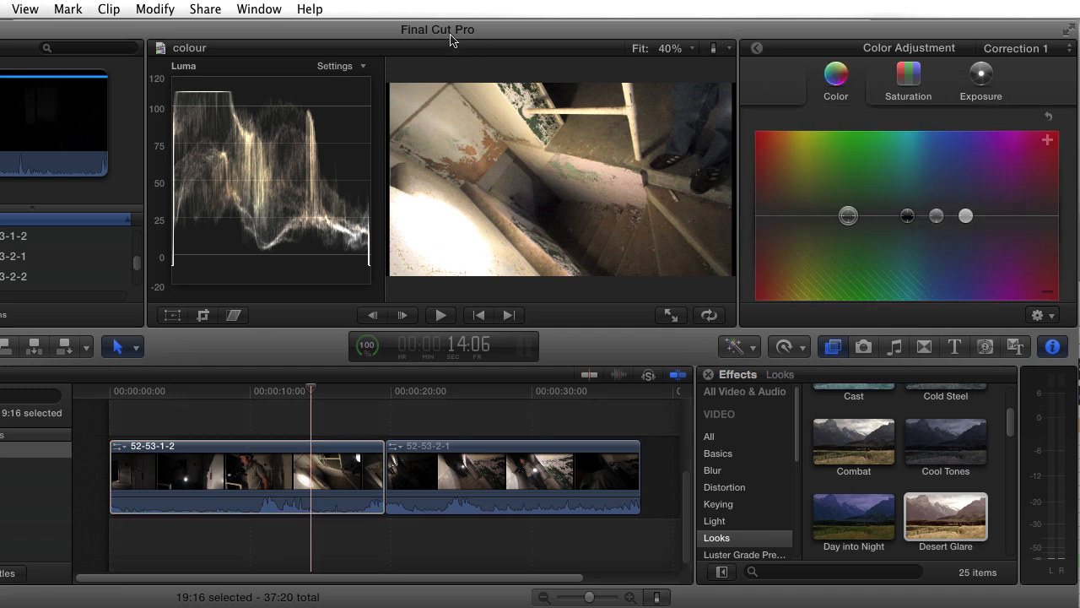
click(362, 67)
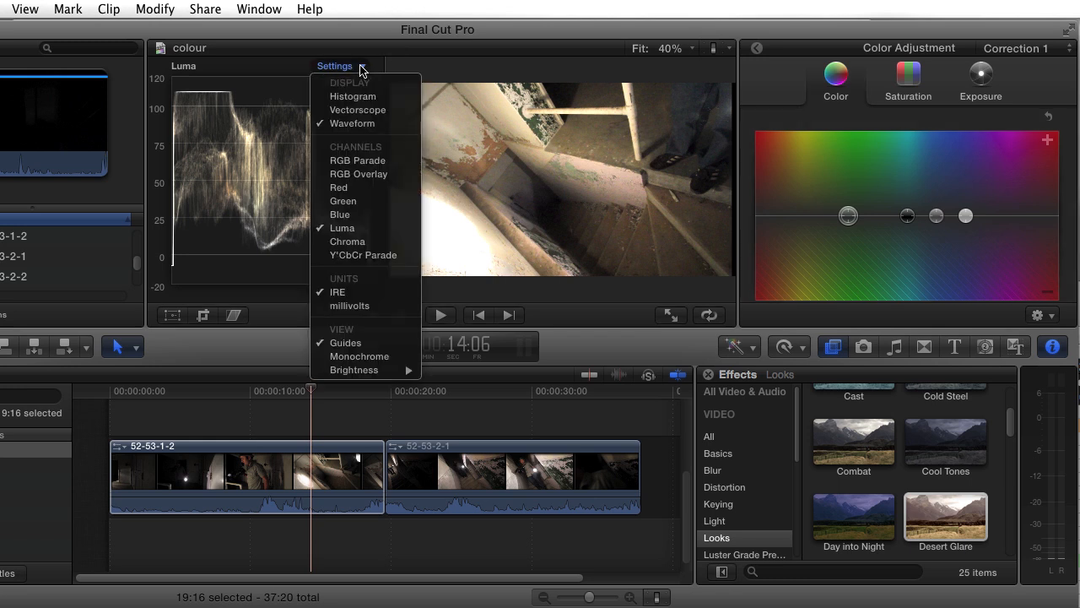
click(358, 112)
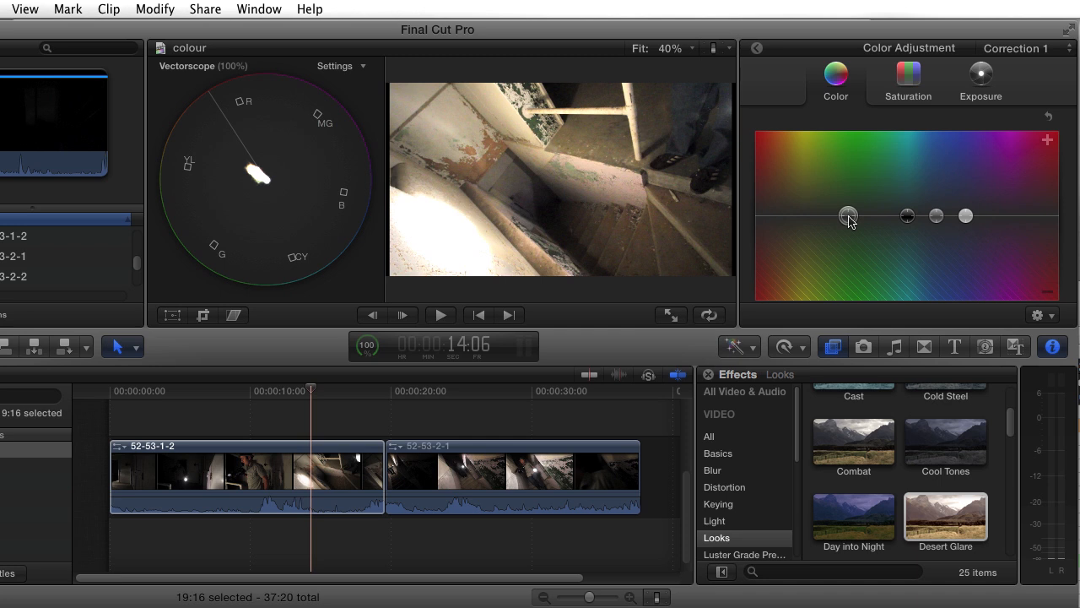
Step: Try pushing the global colour strongly into positive and negative orange-red, and return it to neutral
drag(849, 218, 775, 178)
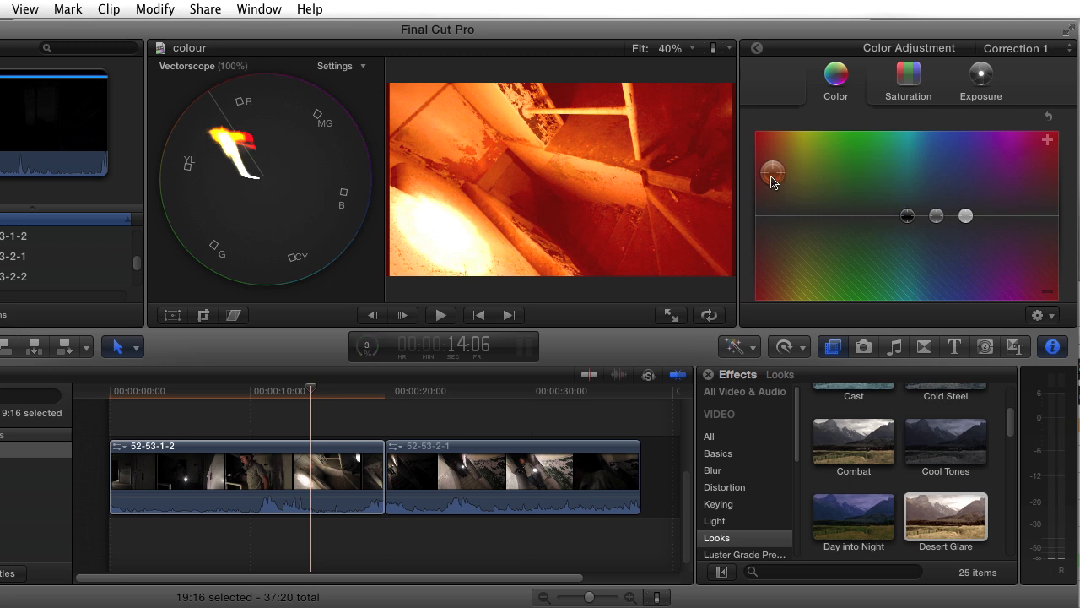
drag(770, 177, 776, 269)
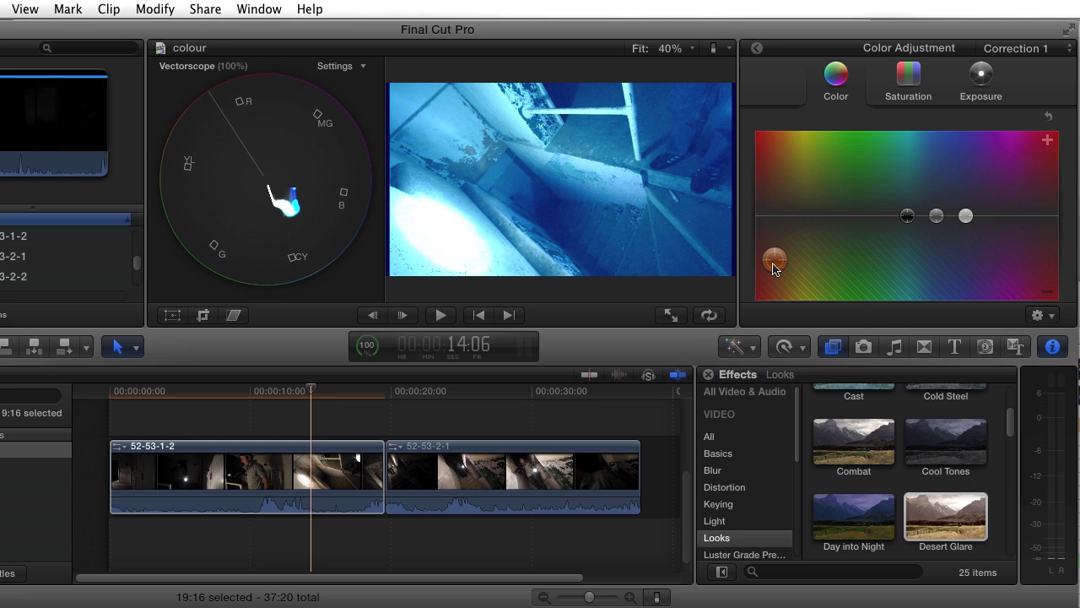
mouse_move(774, 267)
mouse_down()
mouse_move(816, 200)
mouse_move(806, 224)
mouse_move(825, 222)
mouse_up()
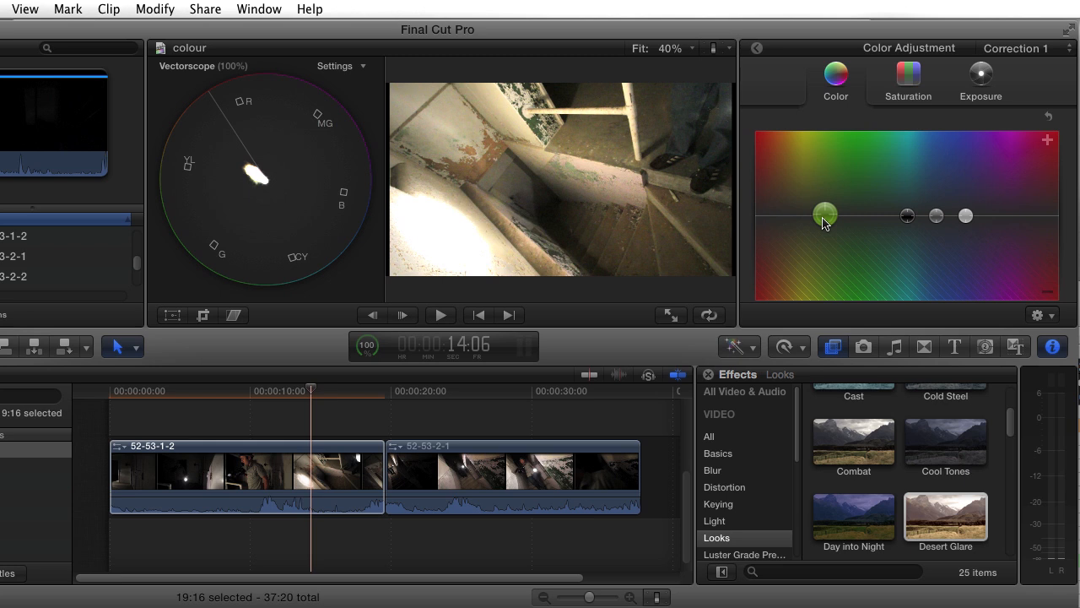
drag(824, 222, 824, 225)
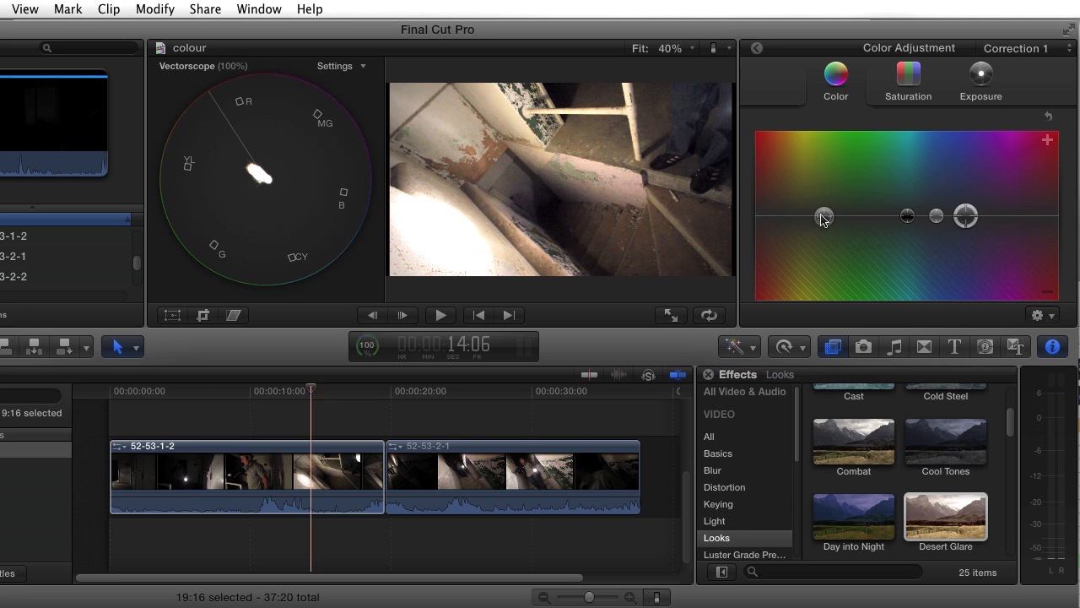
Step: Try a slight positive yellow tint on the global colour and check it on the cameraman shot at 12:05
drag(823, 219, 797, 208)
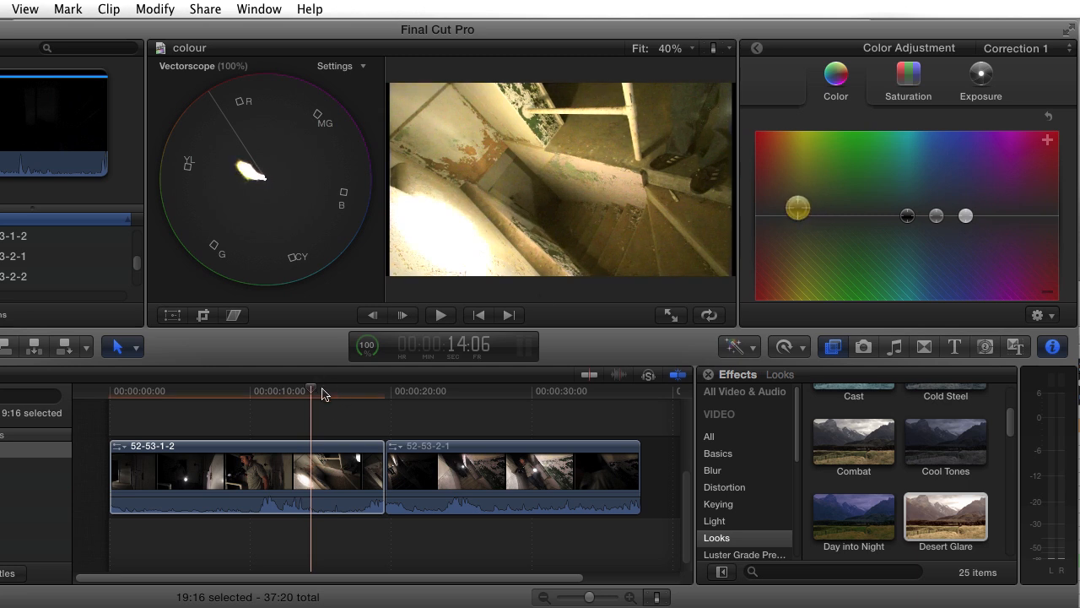
click(323, 392)
drag(315, 389, 282, 394)
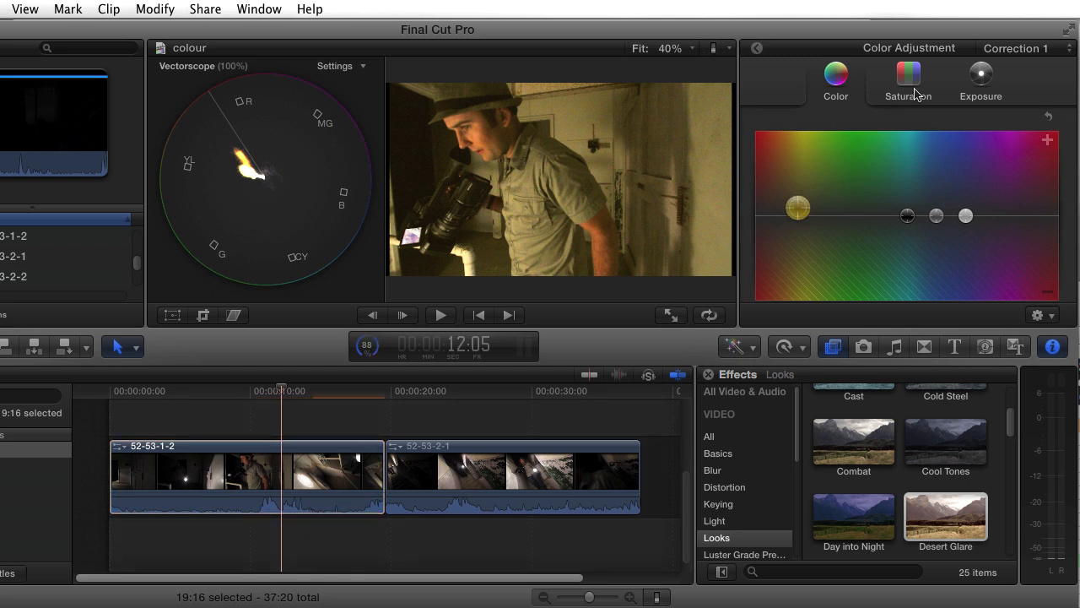
Step: Switch the scope to the waveform and lower the shadows exposure of Correction 1 slightly towards black
click(986, 78)
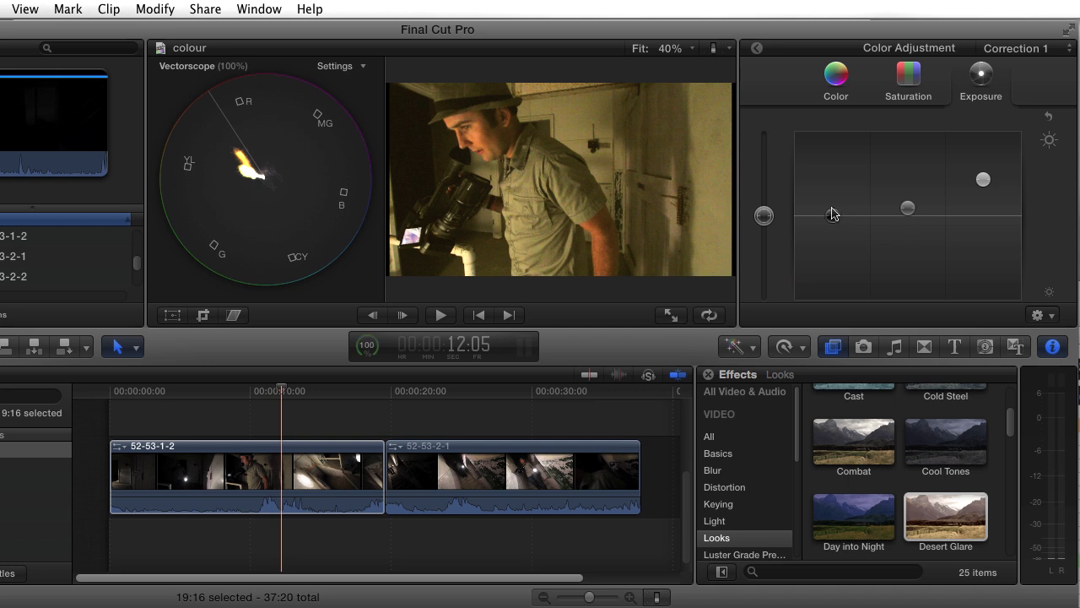
click(351, 67)
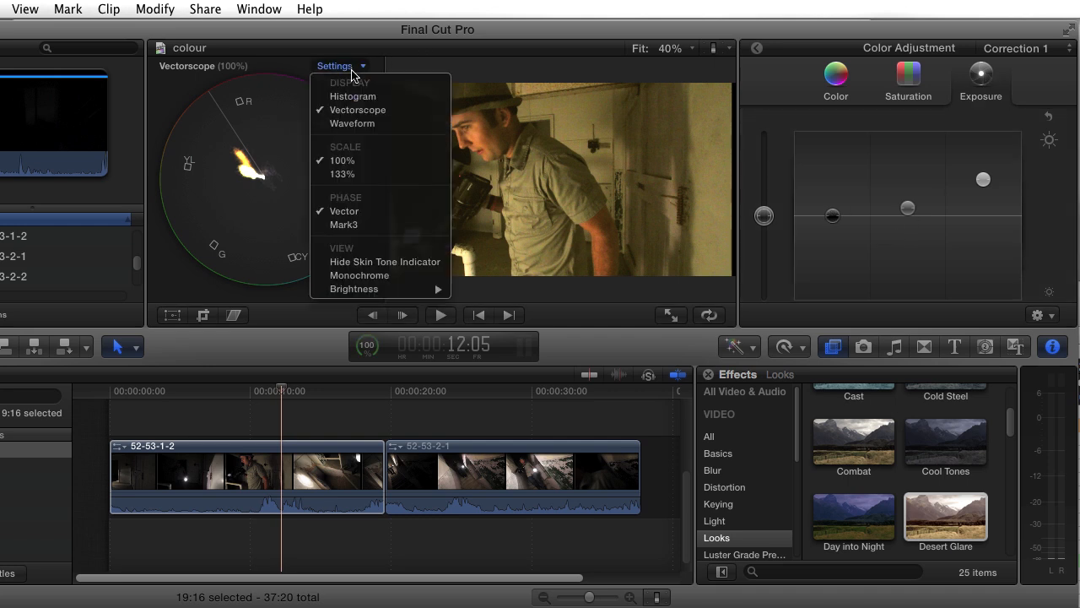
click(354, 123)
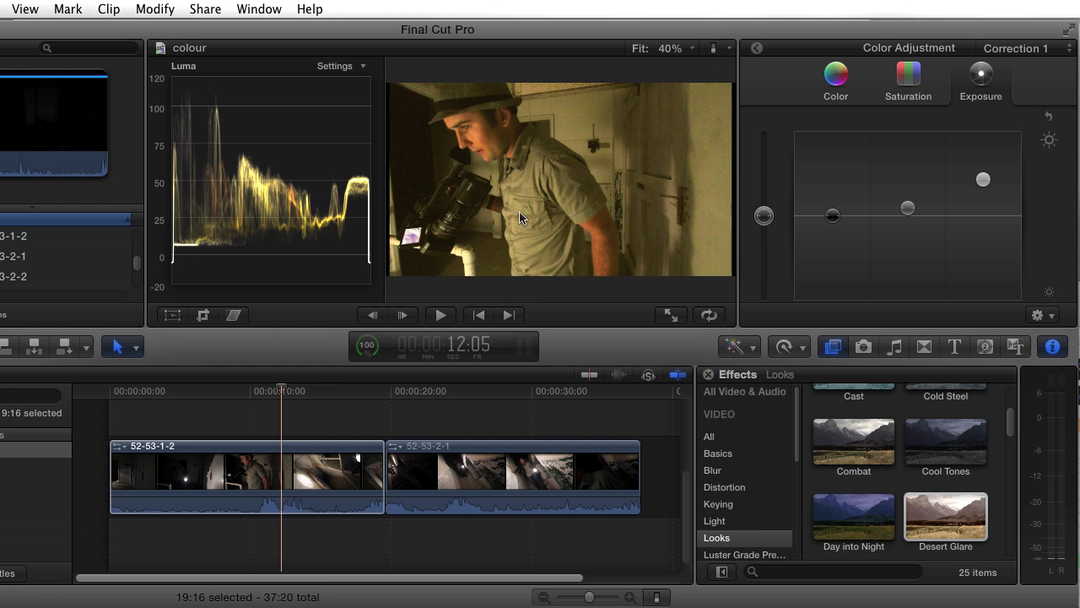
click(832, 216)
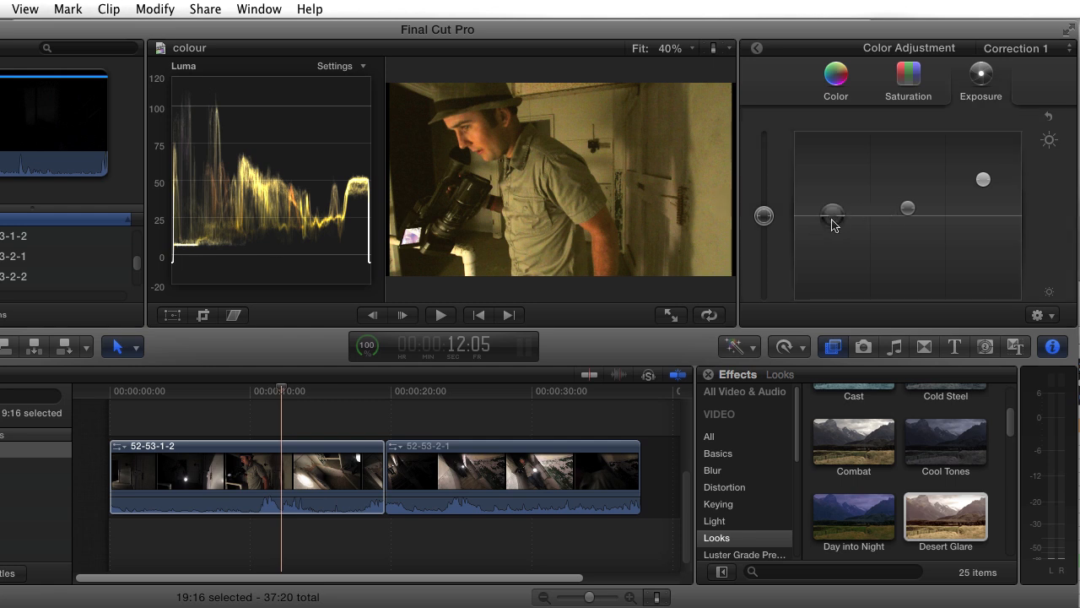
drag(832, 224, 833, 226)
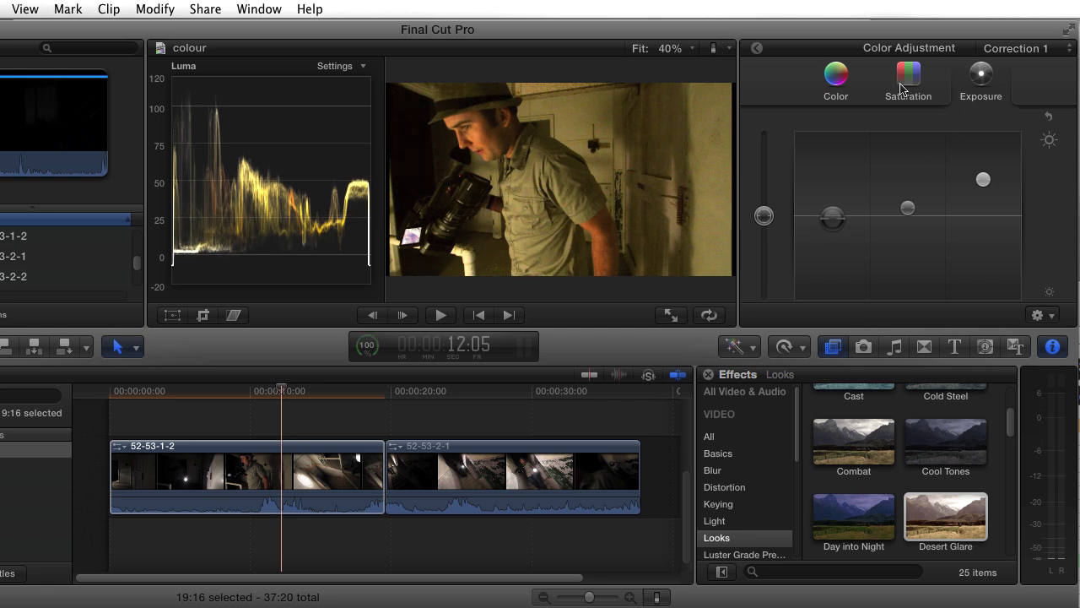
Step: Lower the global saturation of Correction 1 moderately for clip 52-53-1-2
click(834, 80)
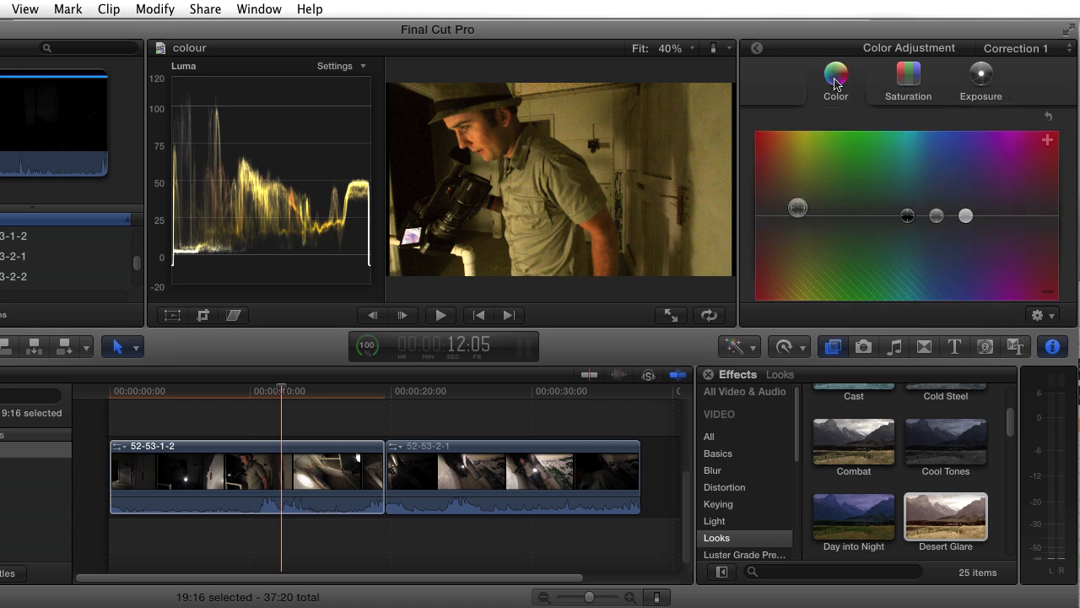
click(908, 94)
drag(762, 216, 756, 248)
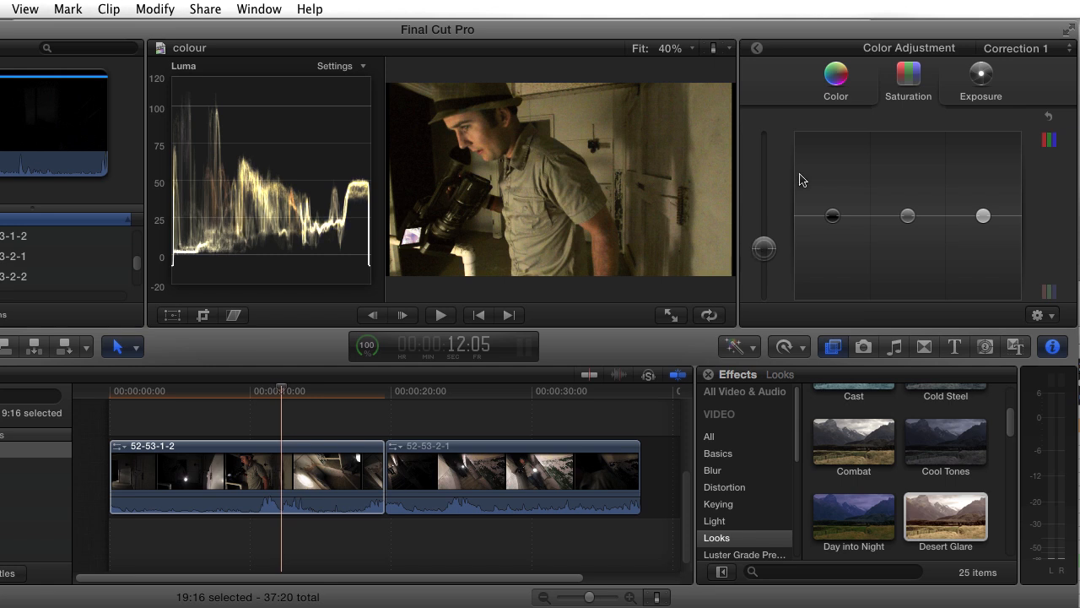
Step: Try a slightly stronger positive yellow on the global colour and check the start of the clip
click(841, 83)
drag(799, 209, 798, 209)
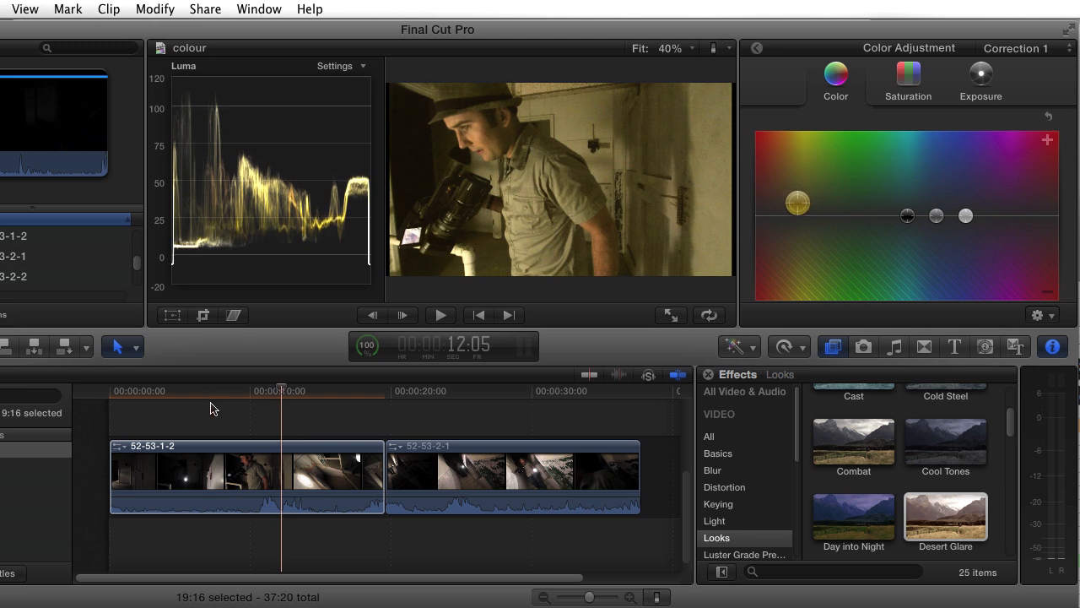
click(176, 397)
Step: At 11:03, move the global colour into negative yellow for a cold blue tint, and preview the clip up to 12:10
drag(176, 402, 265, 412)
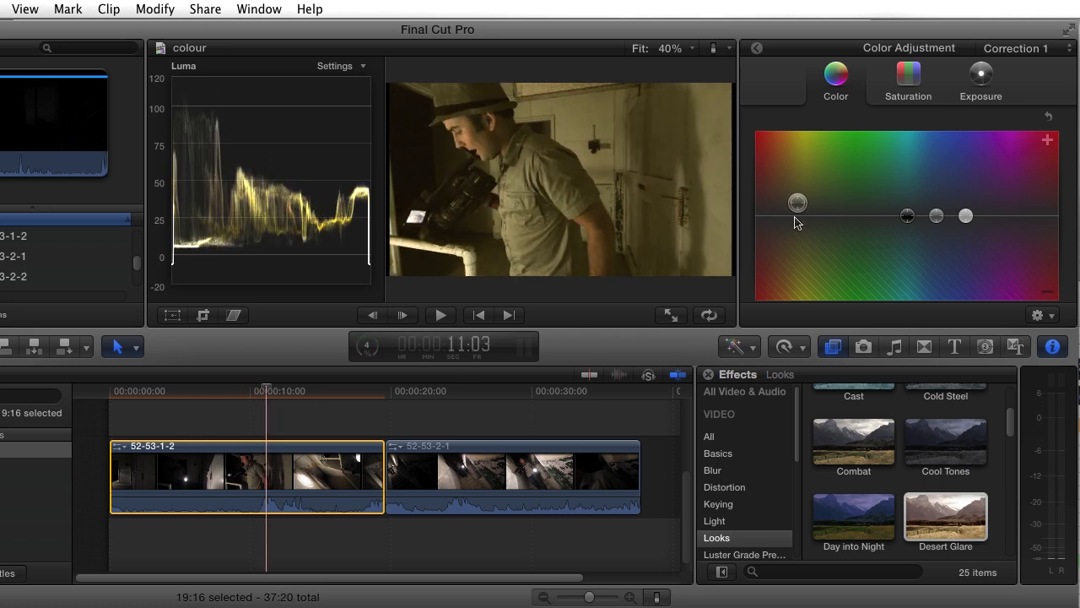
drag(798, 207, 795, 231)
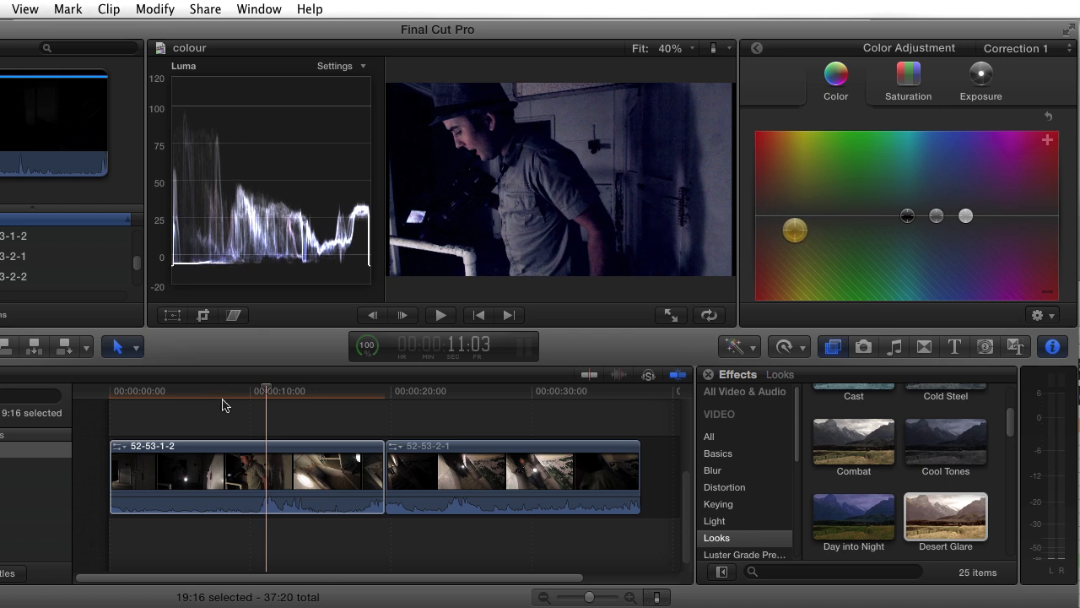
drag(211, 398, 284, 402)
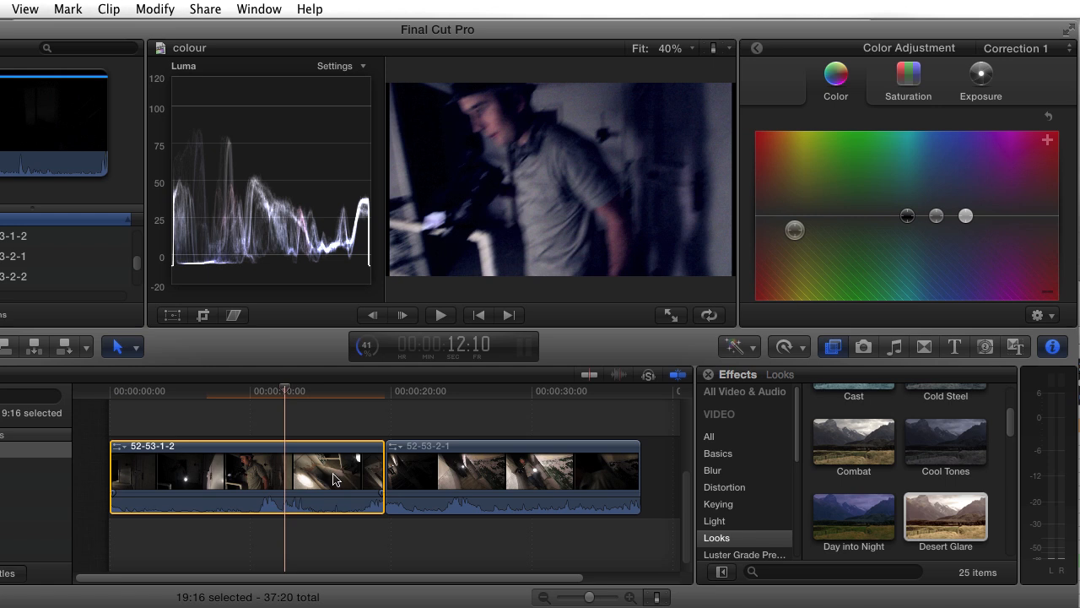
Step: Copy clip 52-53-1-2, paste its effects onto clip 52-53-2-1, and compare the look of both clips
click(306, 470)
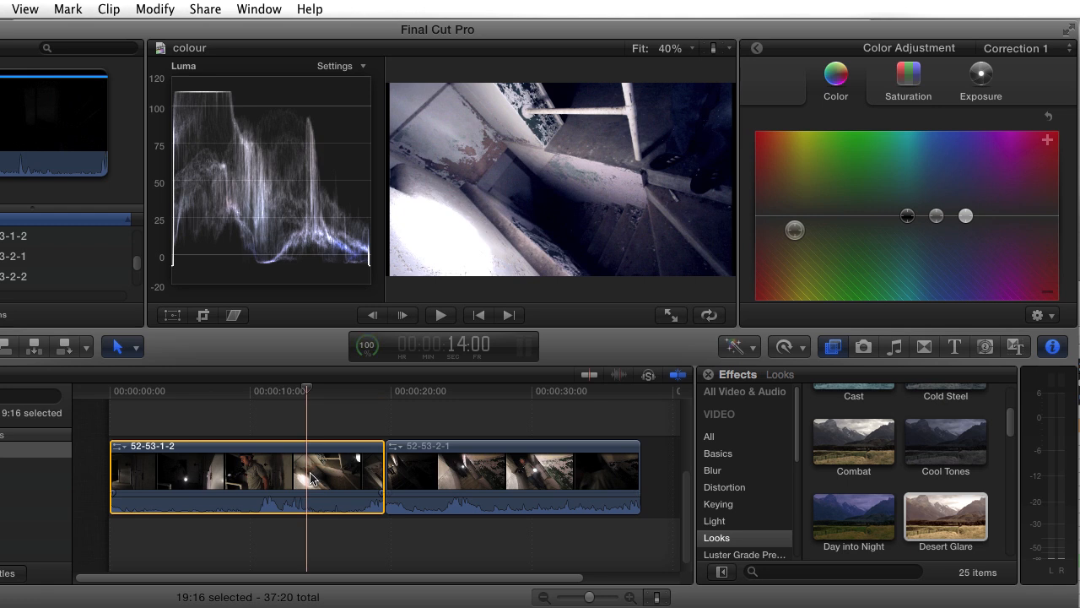
click(438, 475)
click(1, 9)
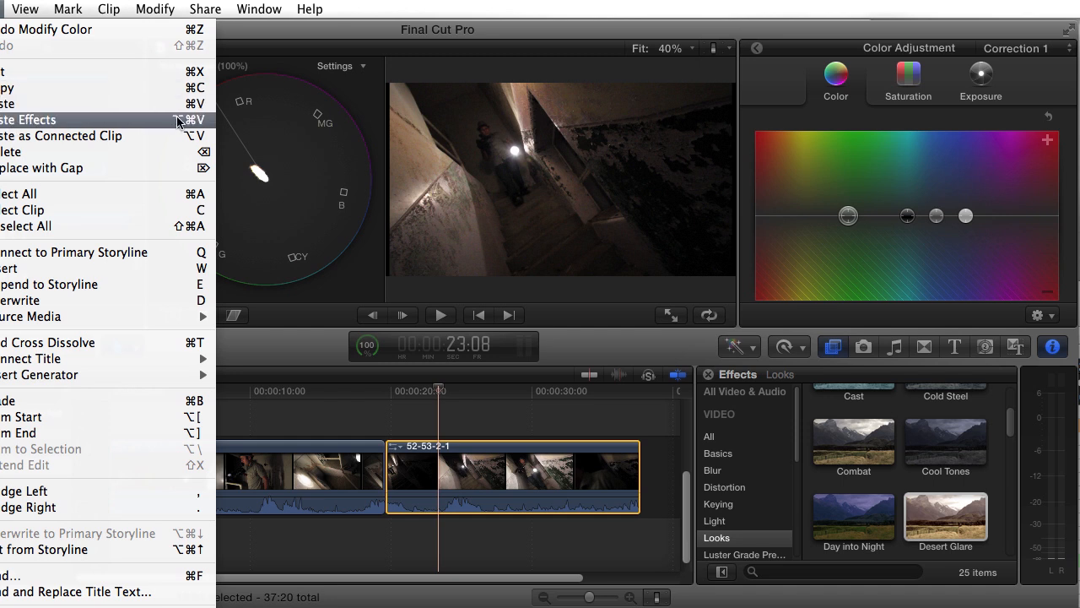
click(145, 125)
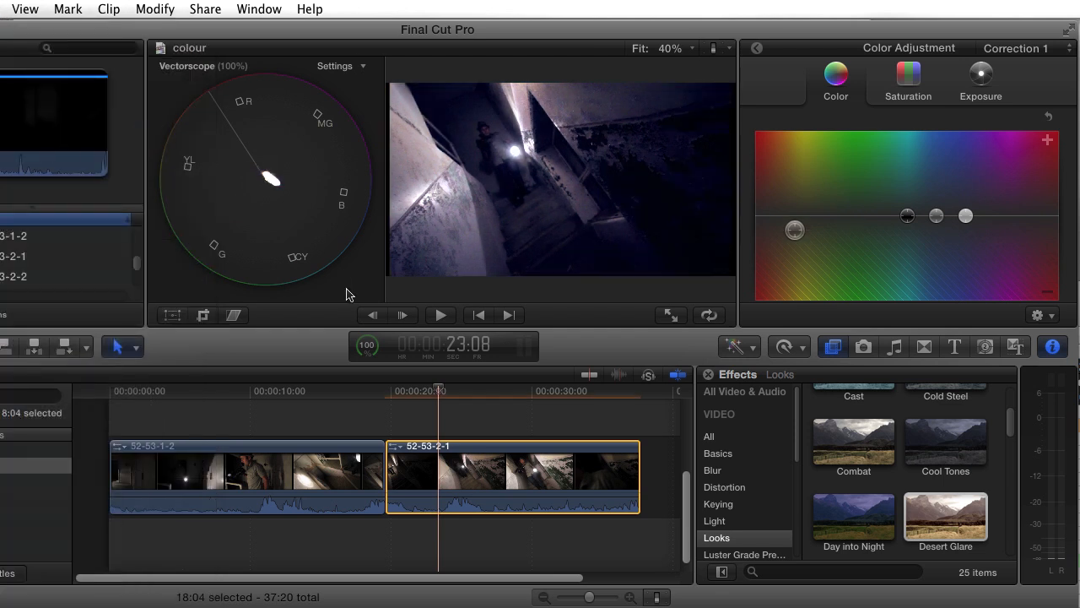
click(309, 392)
click(462, 391)
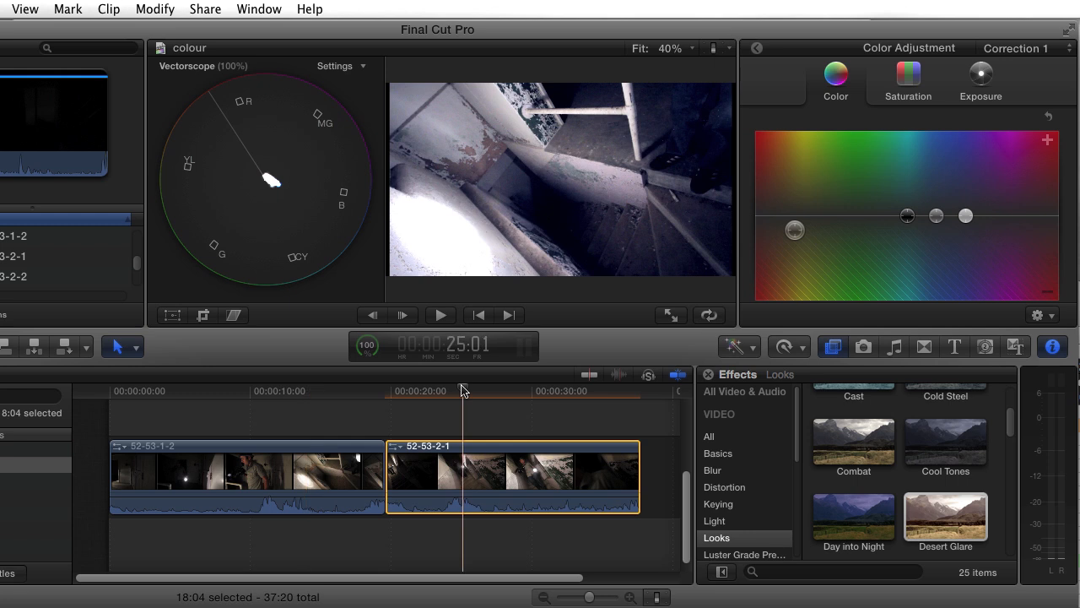
click(375, 392)
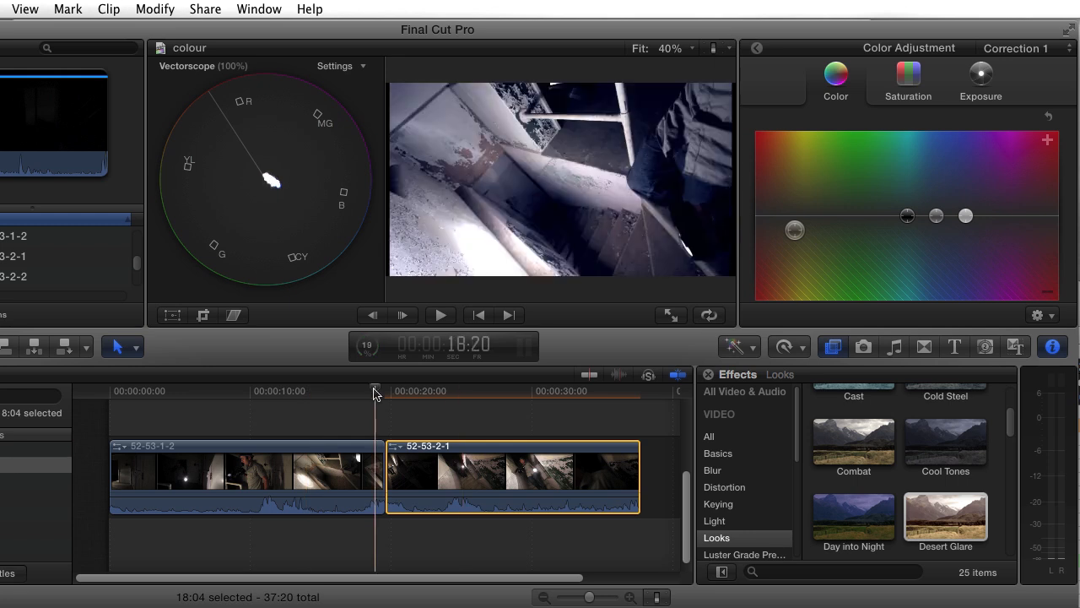
drag(375, 389, 421, 406)
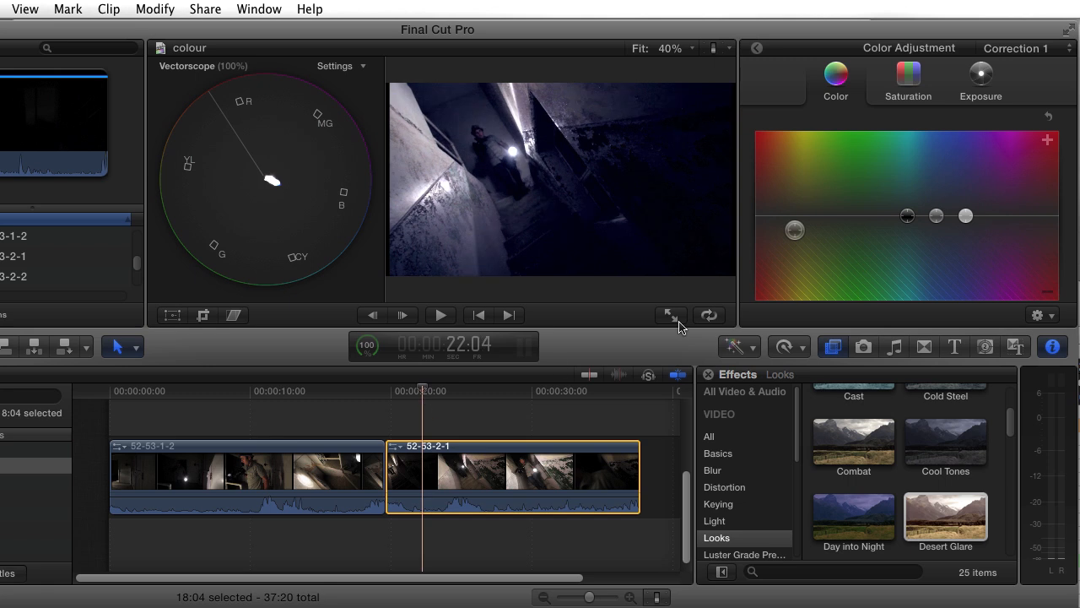
Step: Open the Exposure adjustments of clip 52-53-2-1 with the waveform scope and examine the levels at 21:01
click(989, 82)
click(358, 65)
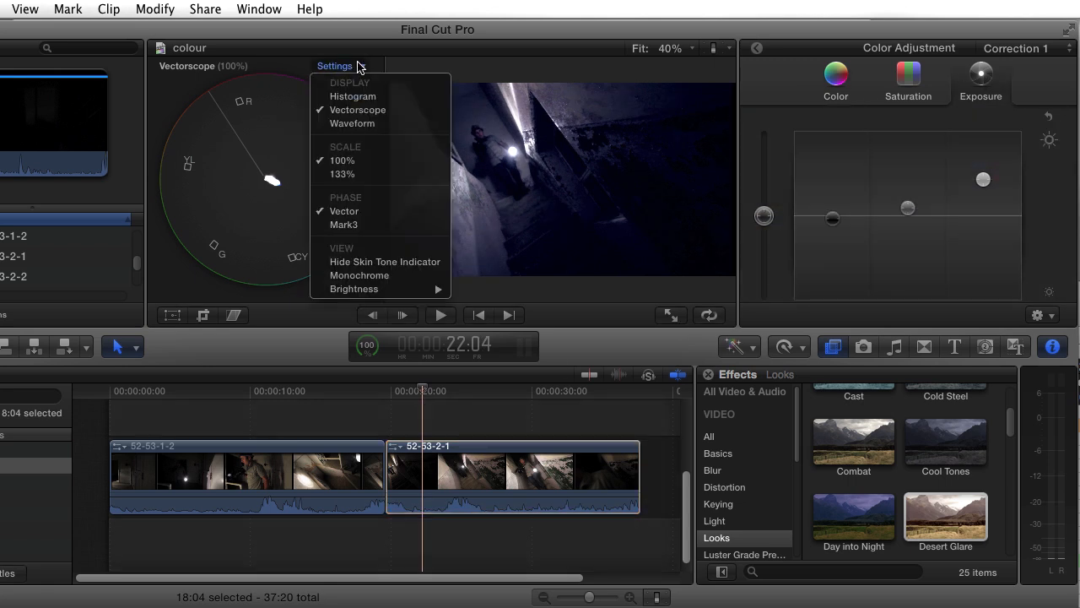
click(374, 125)
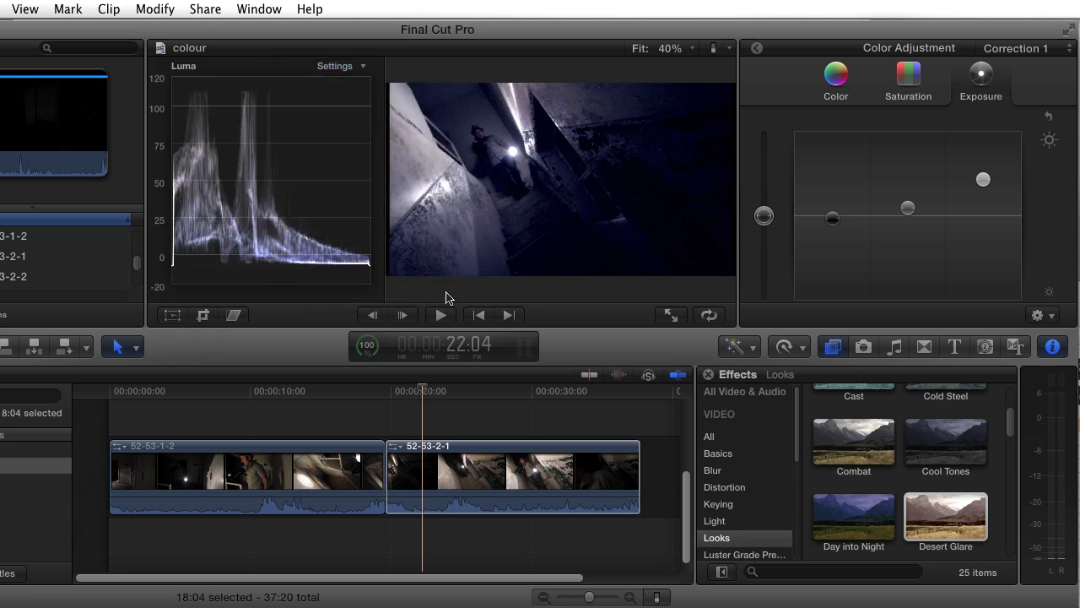
click(353, 388)
drag(353, 388, 406, 397)
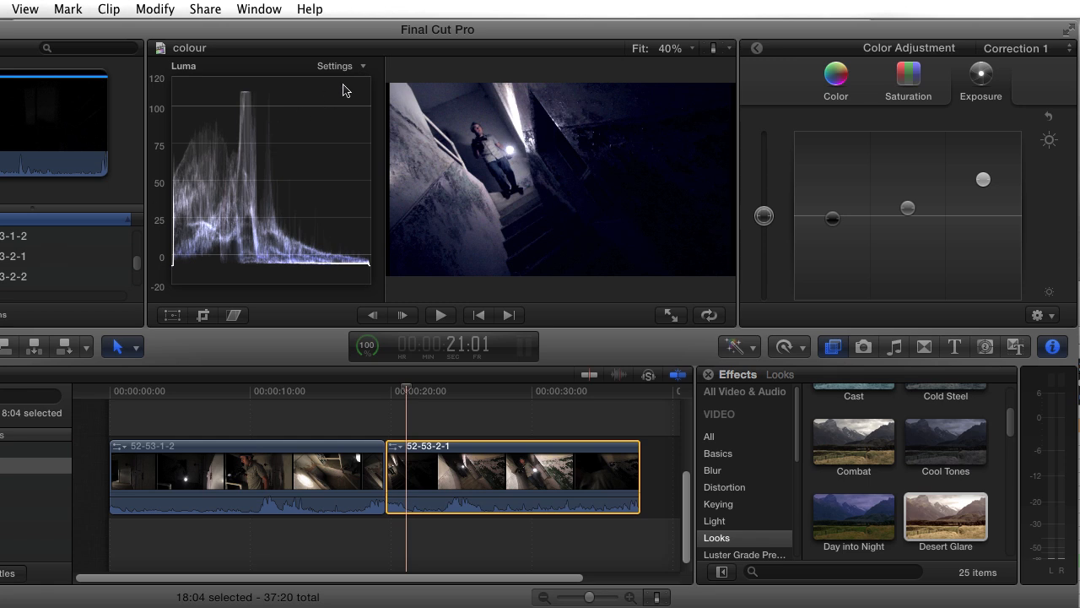
Step: Display the waveform as RGB Parade and reduce the blue tint of clip 52-53-2-1 by moving its global colour closer to neutral
click(363, 67)
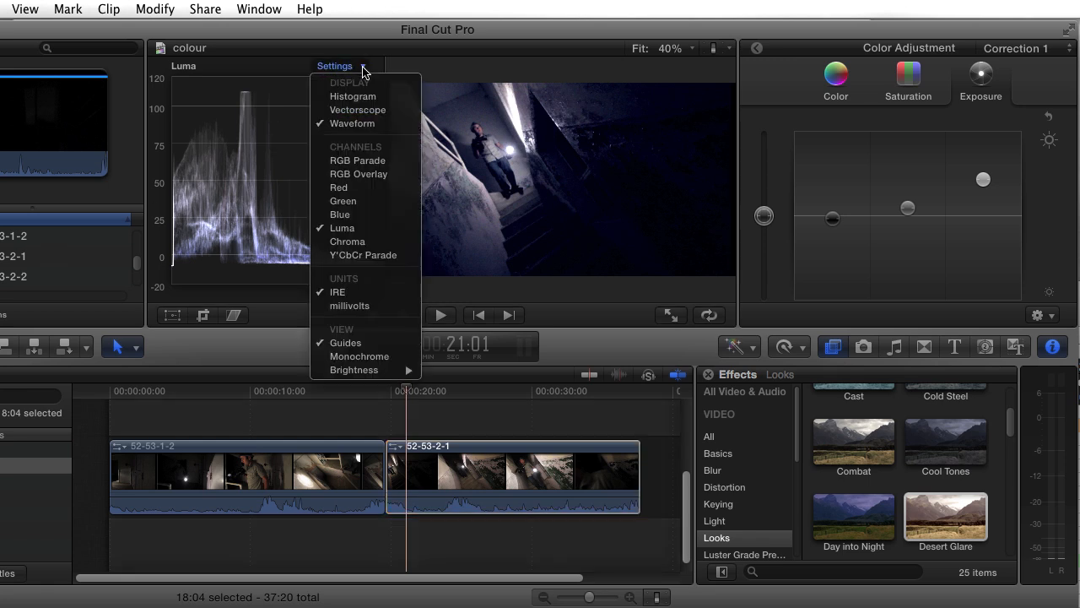
click(364, 160)
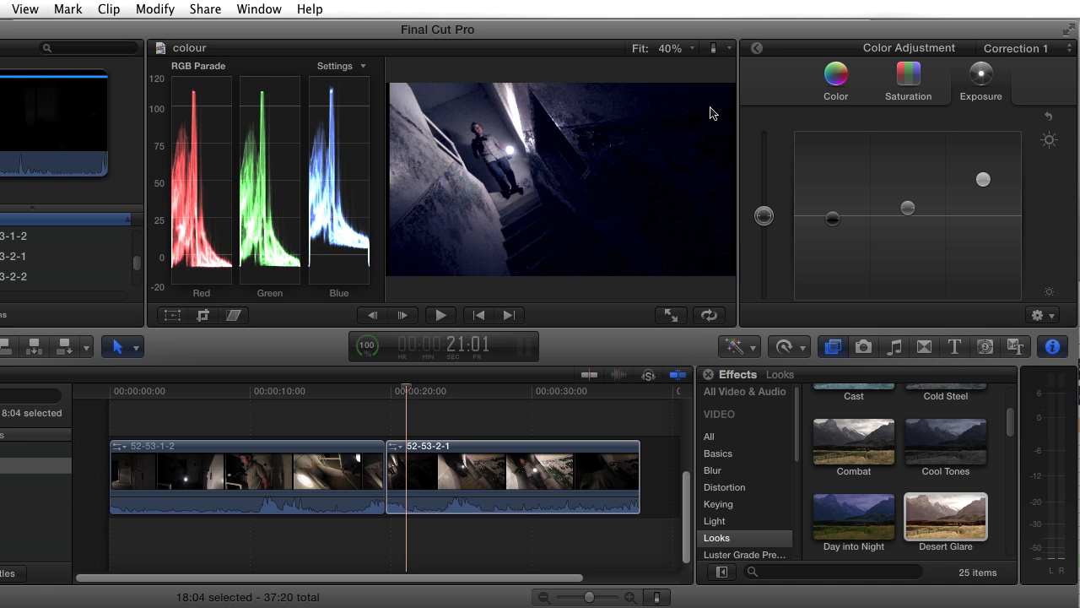
click(833, 82)
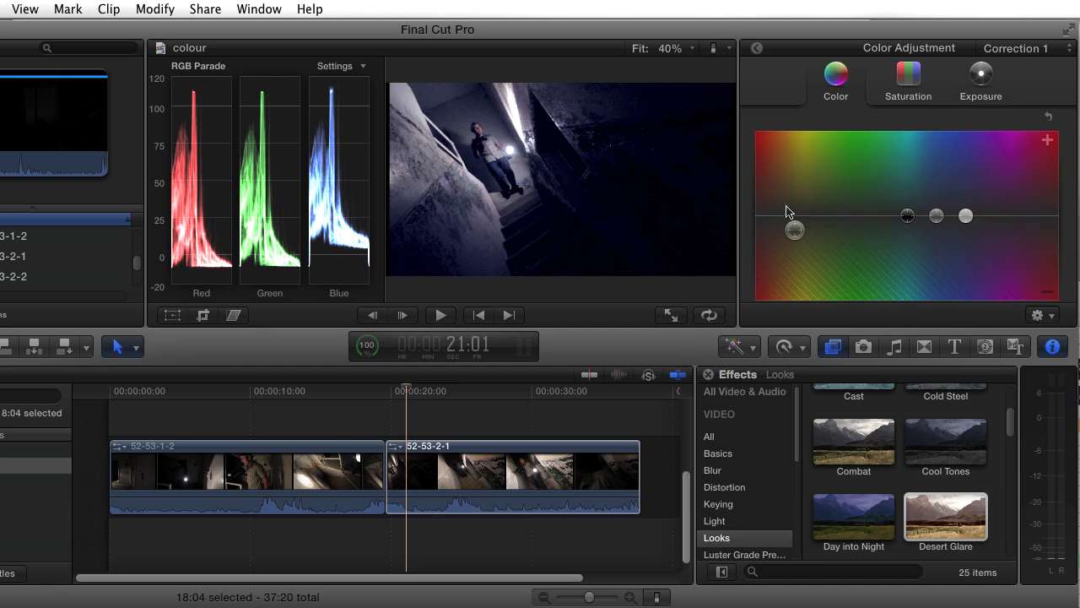
drag(797, 234, 796, 216)
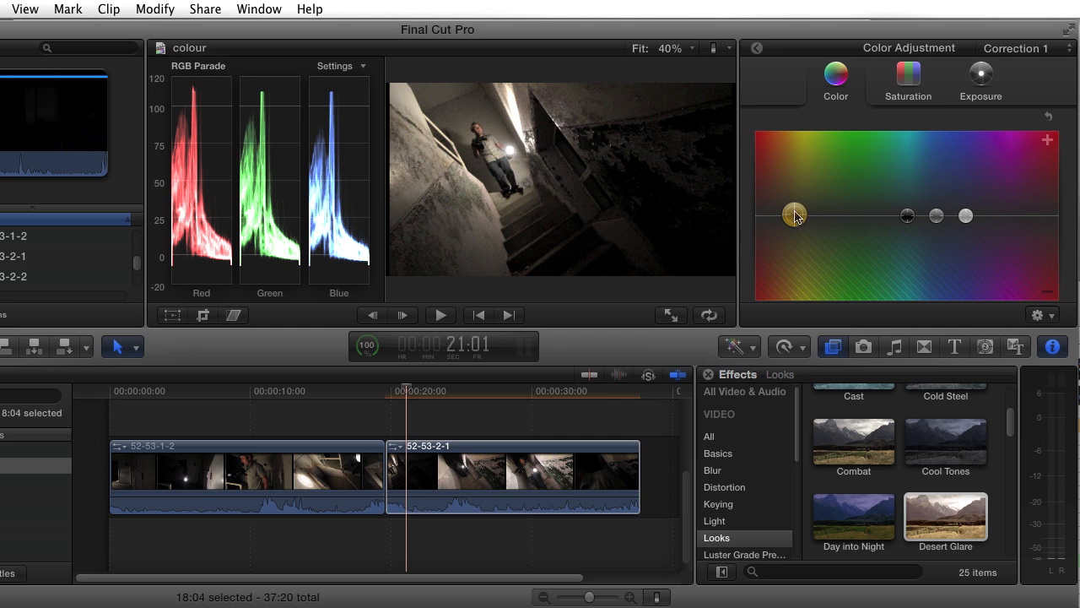
drag(795, 216, 790, 222)
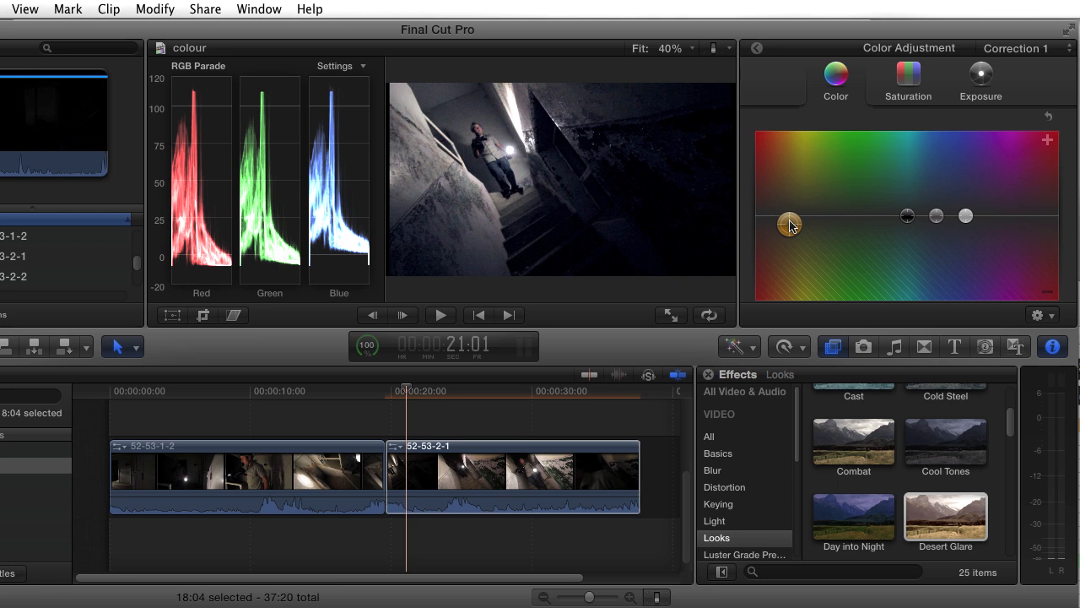